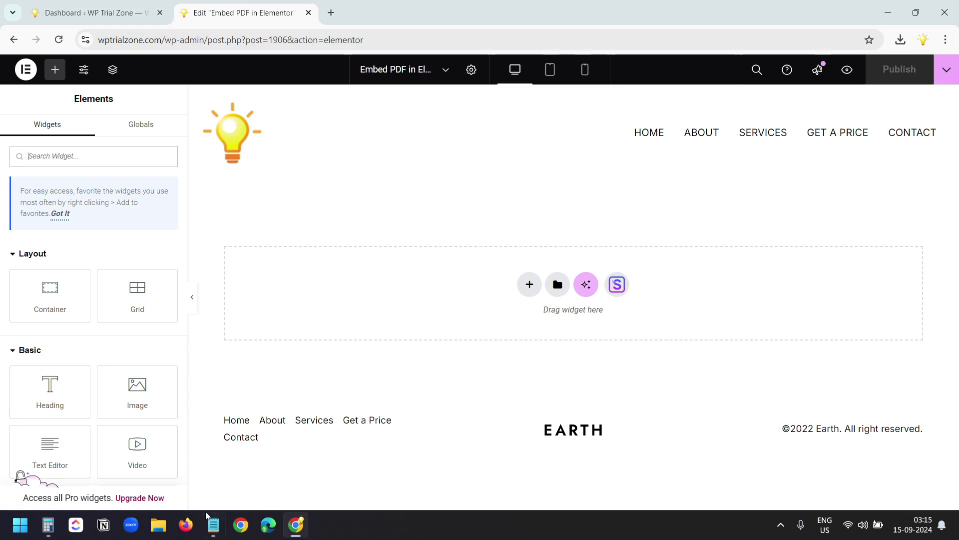
- Select the whole 1000px by 1000px PDF object-embed snippet in Notepad
click(213, 524)
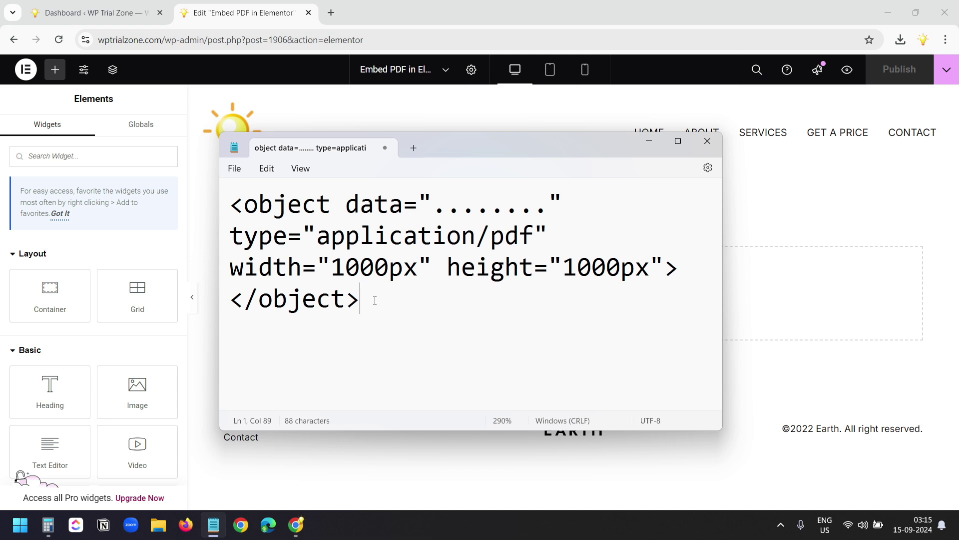
key(ctrl+a)
- Add an HTML widget to the empty section, paste the embed snippet, and select the data placeholder dots
key(alt+Tab)
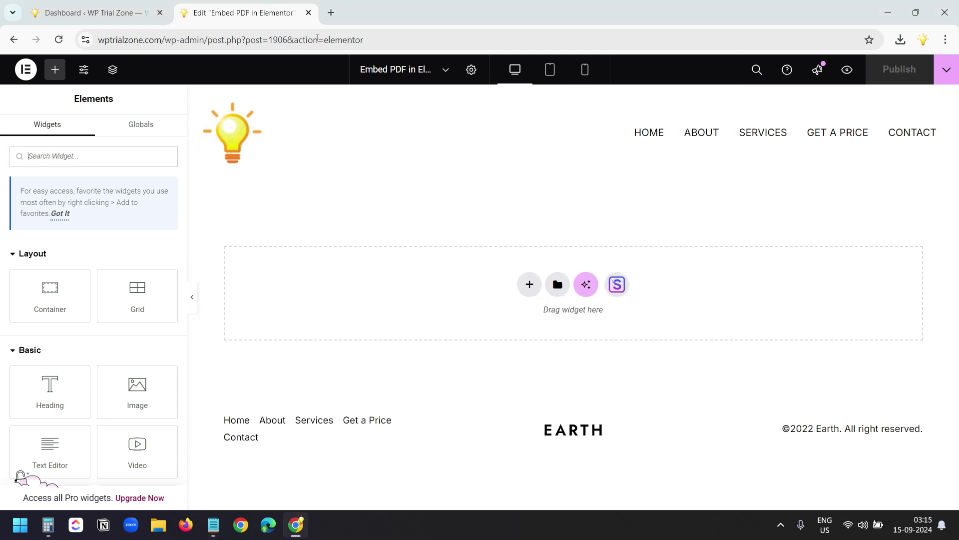
text(html)
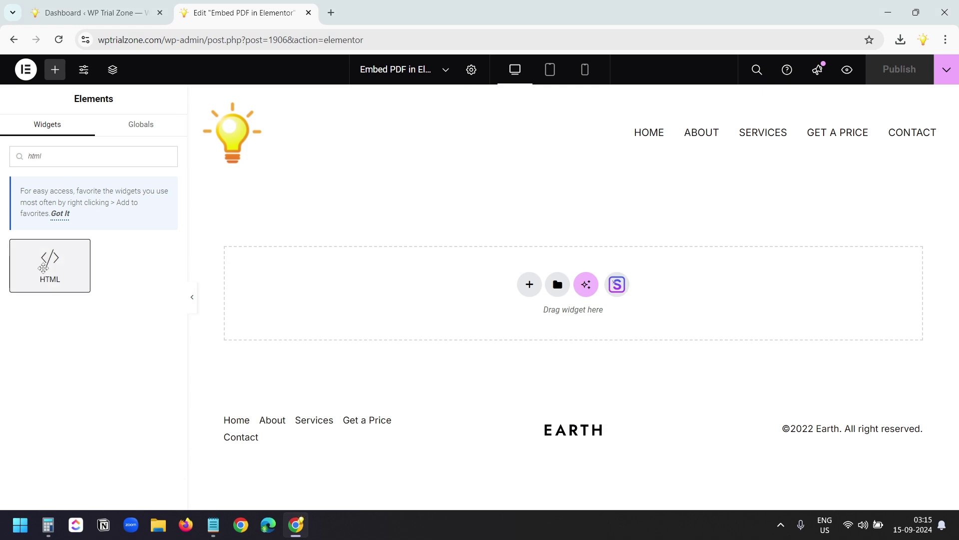
drag(44, 265, 502, 275)
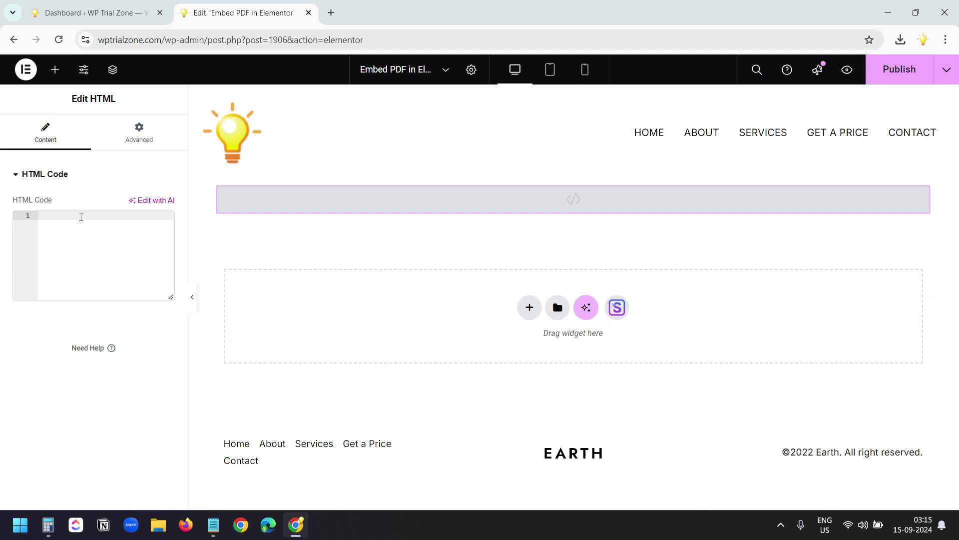
text(<object data="........" type="application/pdf" width="1000px" height="1000px"></object>)
drag(131, 215, 116, 216)
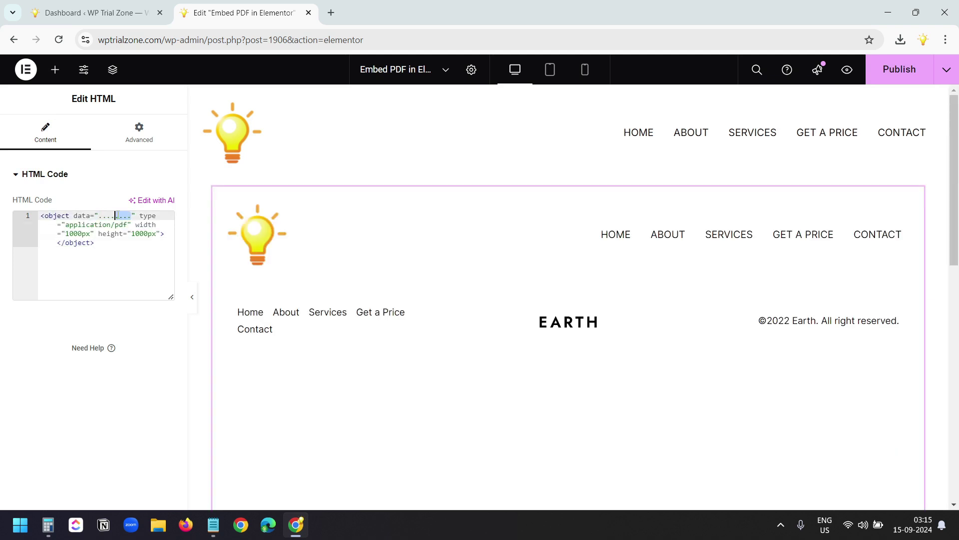
- Open Group-1.pdf's details in the WordPress Media Library
click(95, 11)
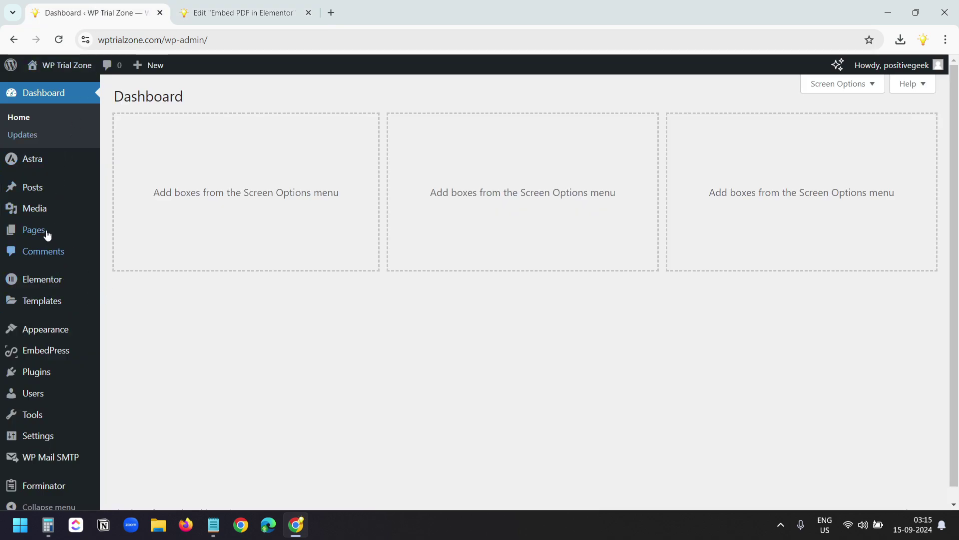
mouse_move(75, 208)
click(140, 212)
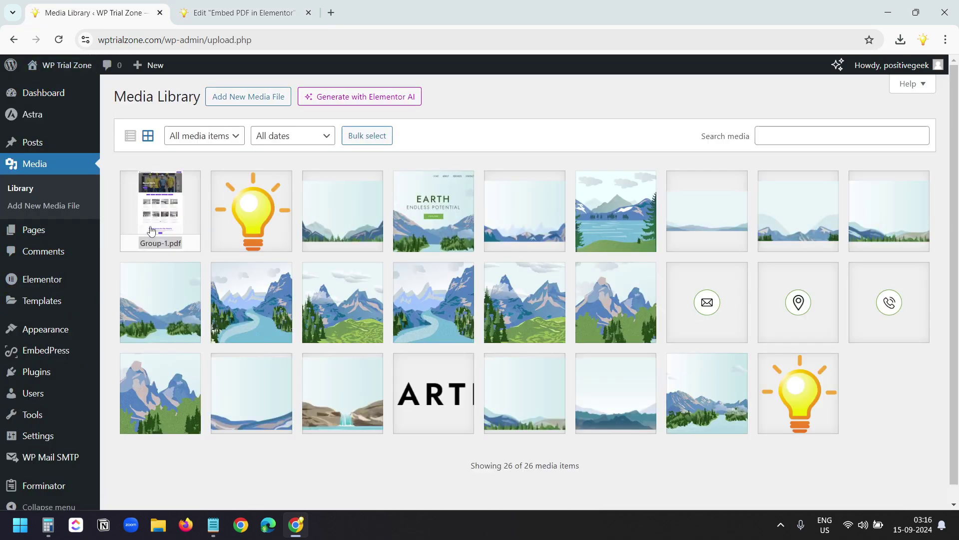
click(166, 204)
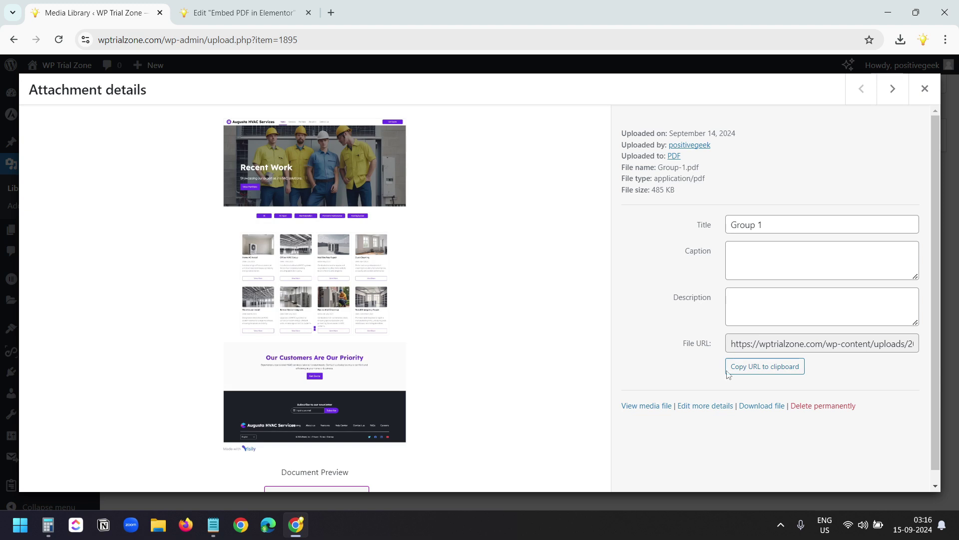
- Copy Group-1.pdf's URL and paste it in place of the placeholder in data=""
click(765, 366)
key(ctrl+Tab)
click(128, 254)
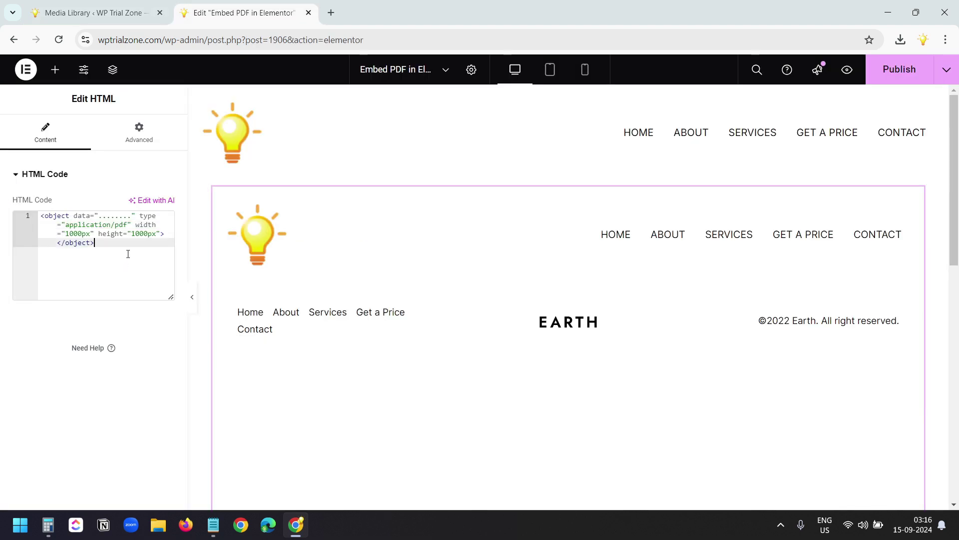
drag(130, 215, 99, 215)
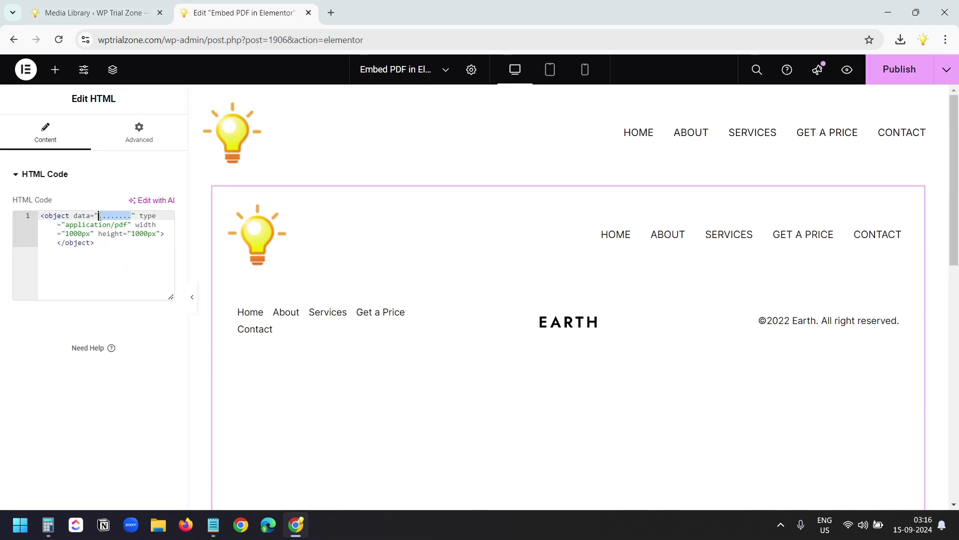
key(ctrl+v)
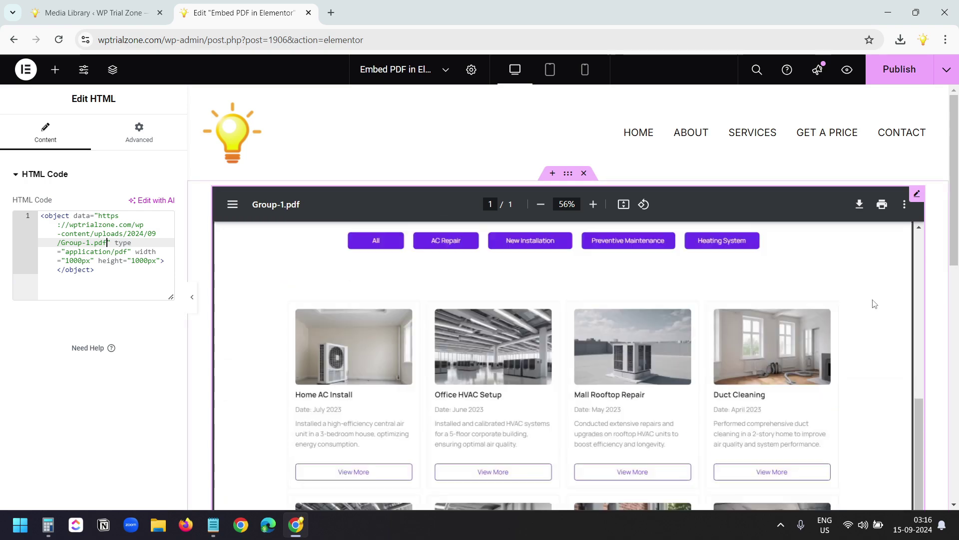
scroll(875, 304, down, 10)
scroll(868, 302, up, 5)
- Change the embed height from 1000px to 2000px and apply it
click(140, 252)
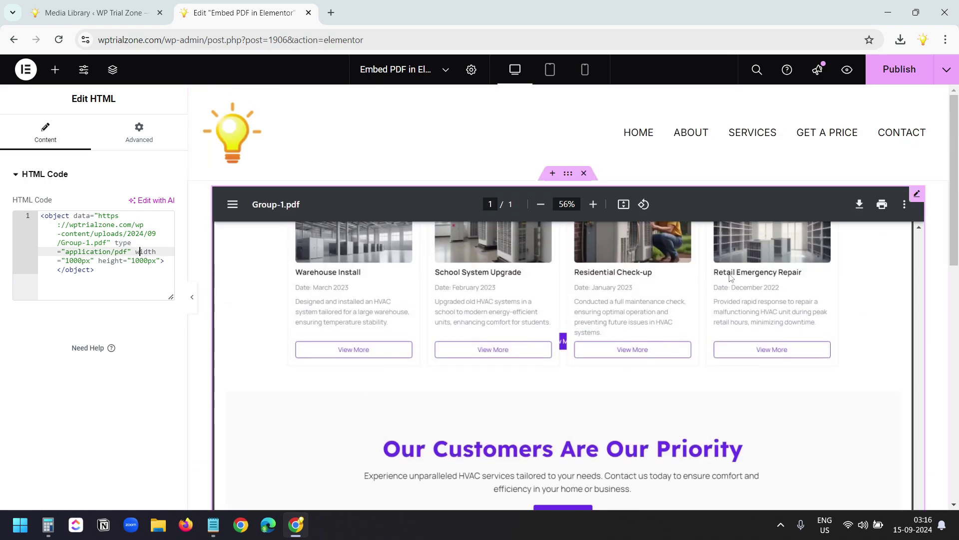
scroll(810, 319, down, 5)
scroll(789, 338, up, 10)
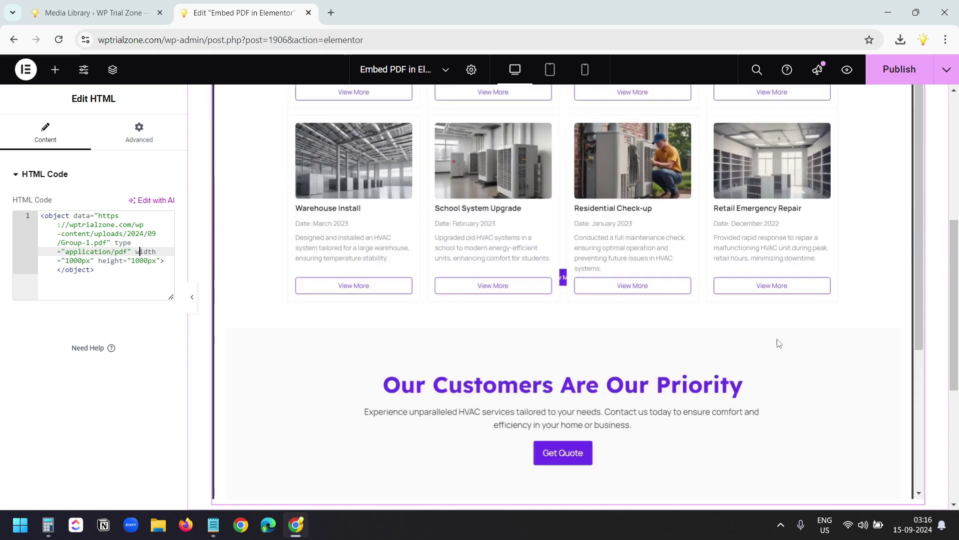
click(132, 261)
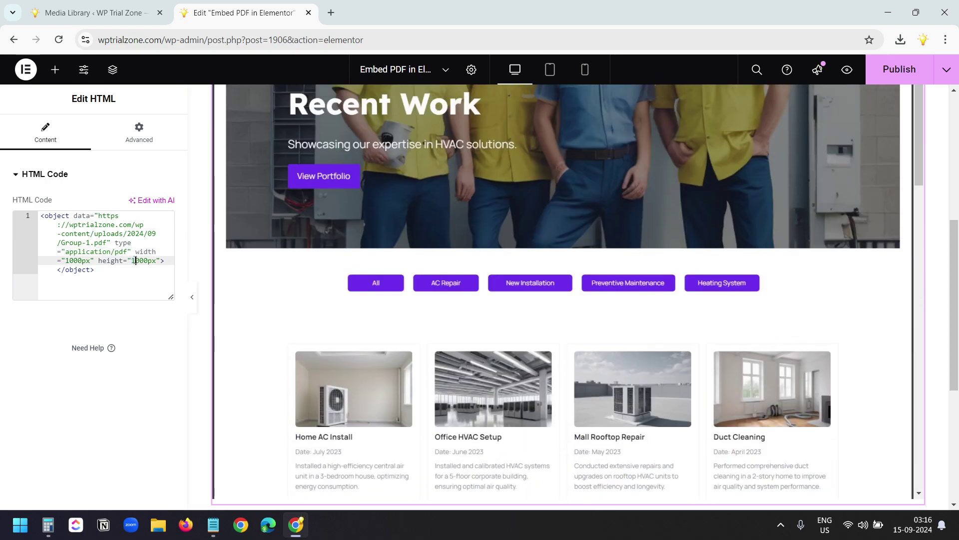
key(Delete)
text(2)
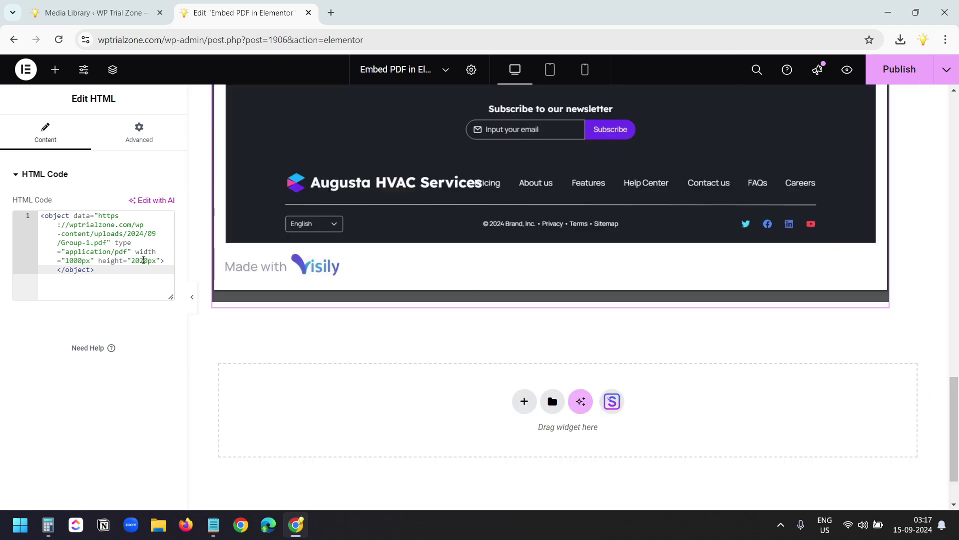
click(140, 260)
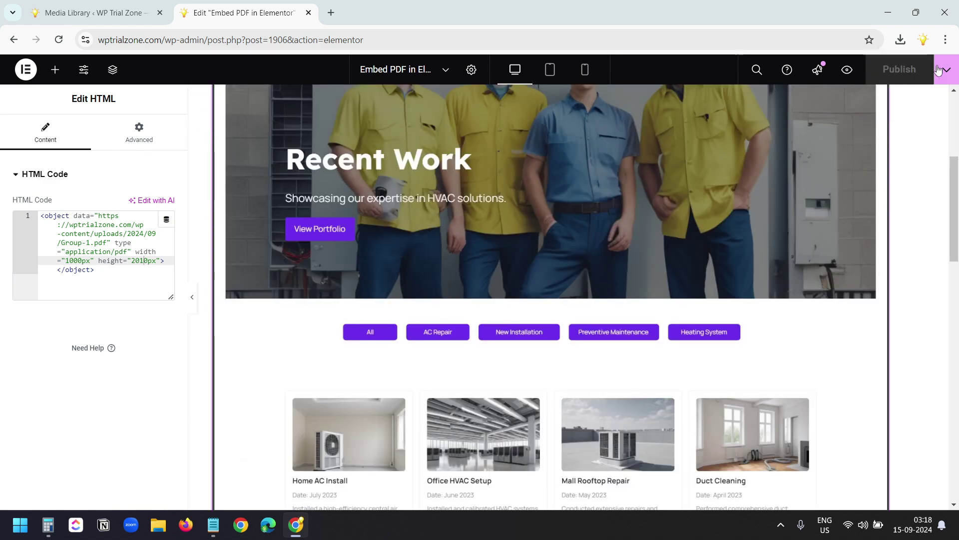
- Preview the page in a new tab and scroll through the embedded Group-1.pdf
click(847, 69)
scroll(595, 171, down, 15)
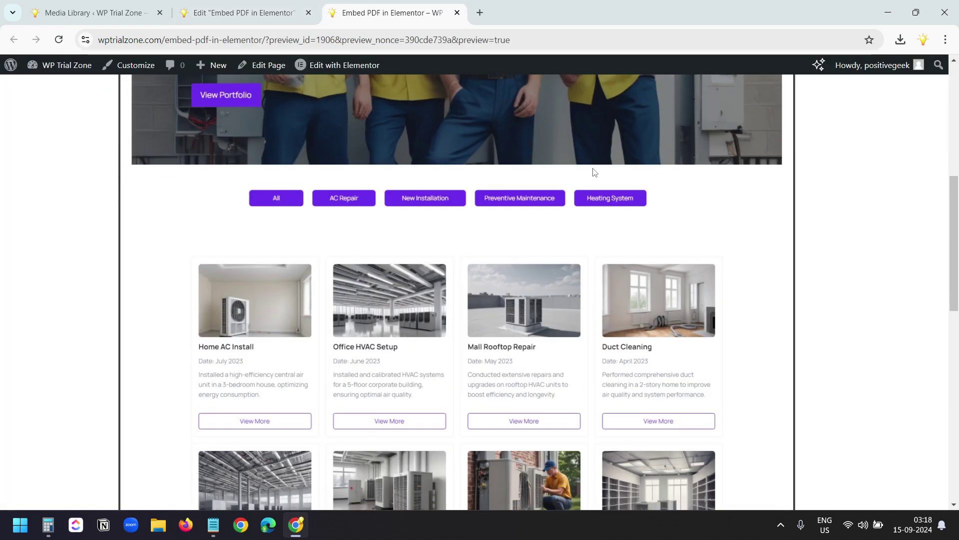
scroll(595, 173, up, 15)
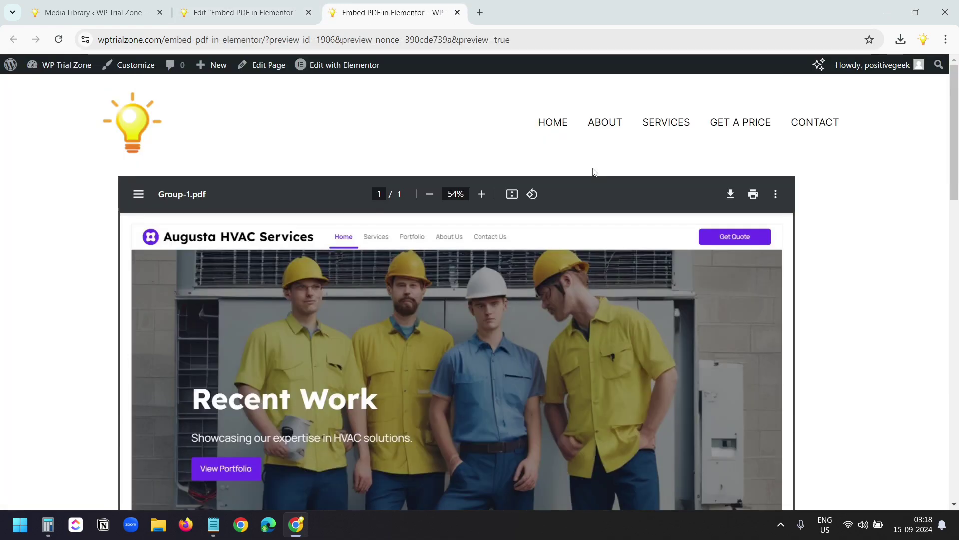
scroll(595, 172, down, 8)
scroll(594, 172, down, 10)
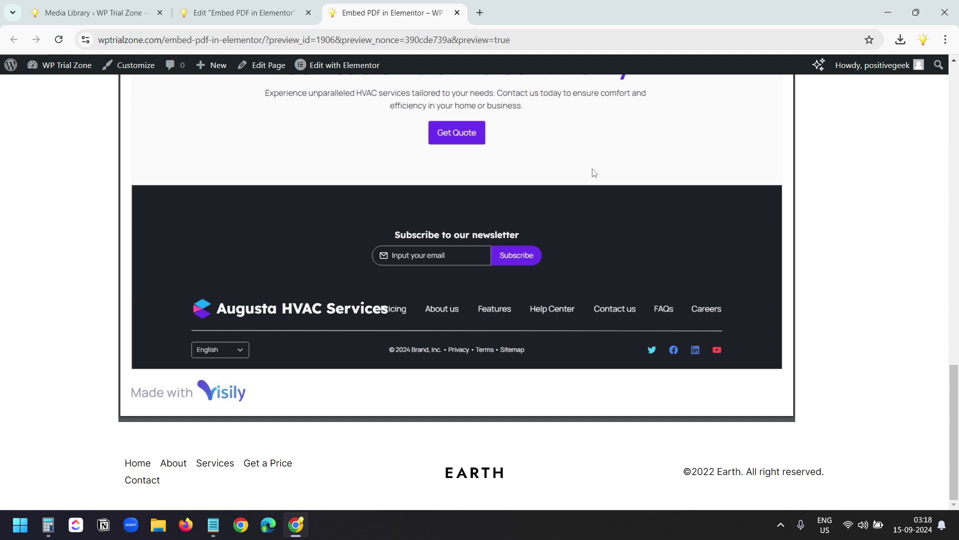
- Return to the Elementor editor and scroll the page canvas
key(ctrl+shift+Tab)
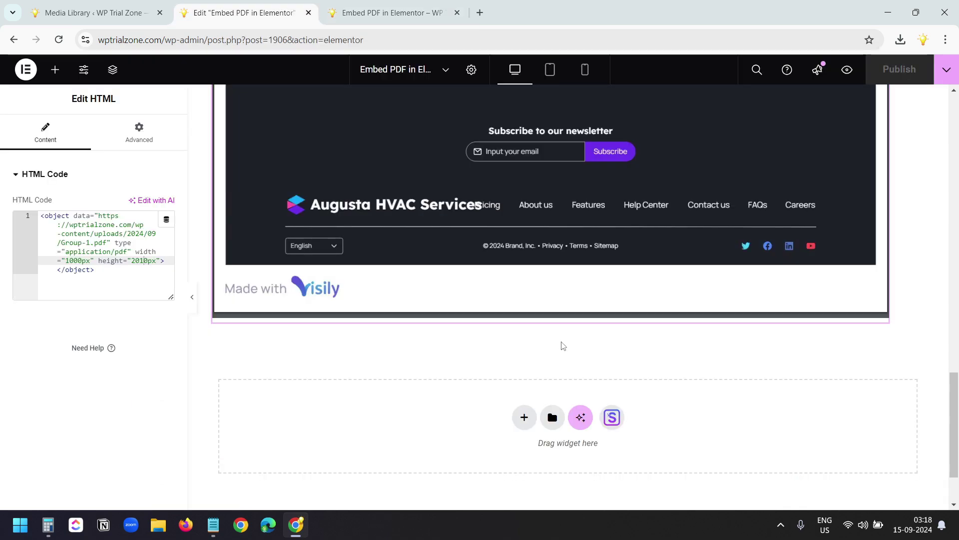
scroll(560, 365, up, 15)
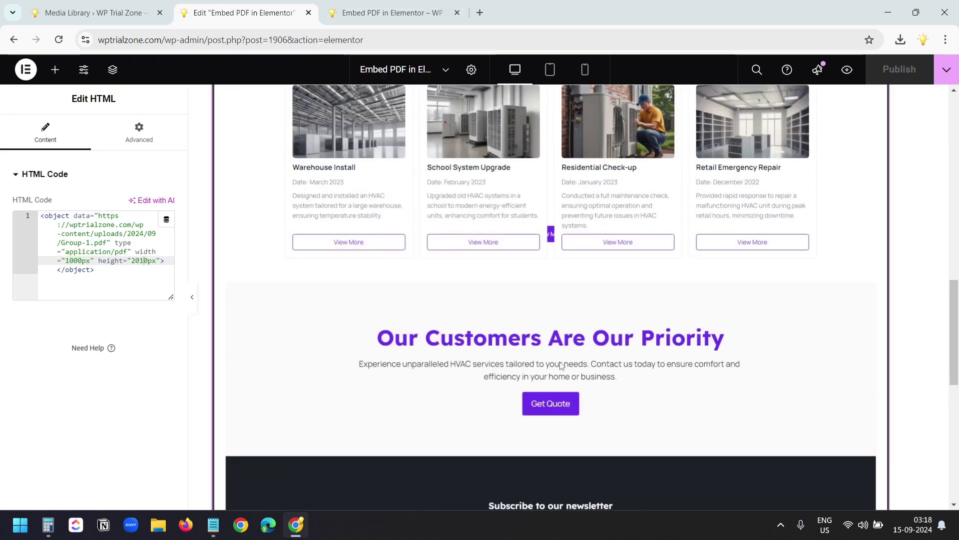
scroll(560, 365, down, 5)
scroll(560, 367, down, 10)
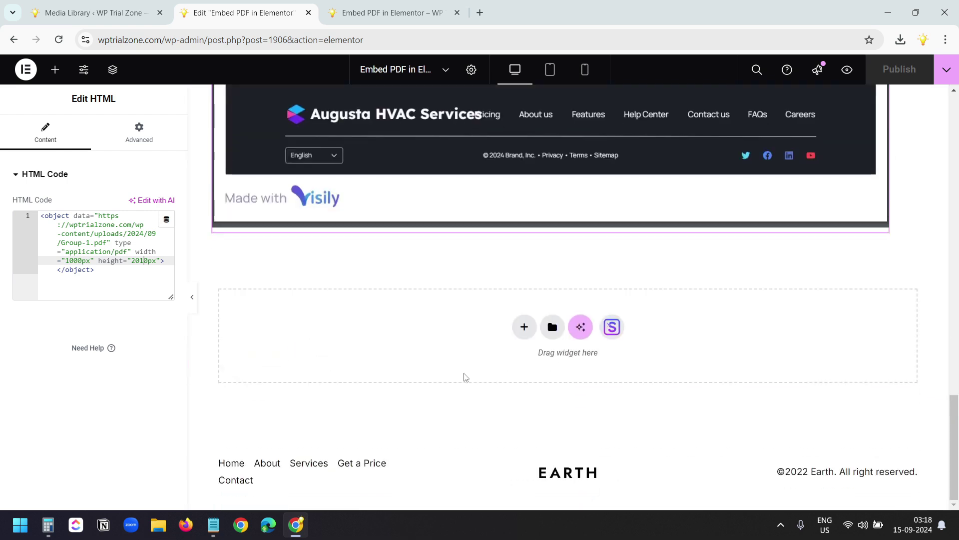
- Add a Button widget below the PDF and set its link to the Group-1.pdf URL
click(55, 69)
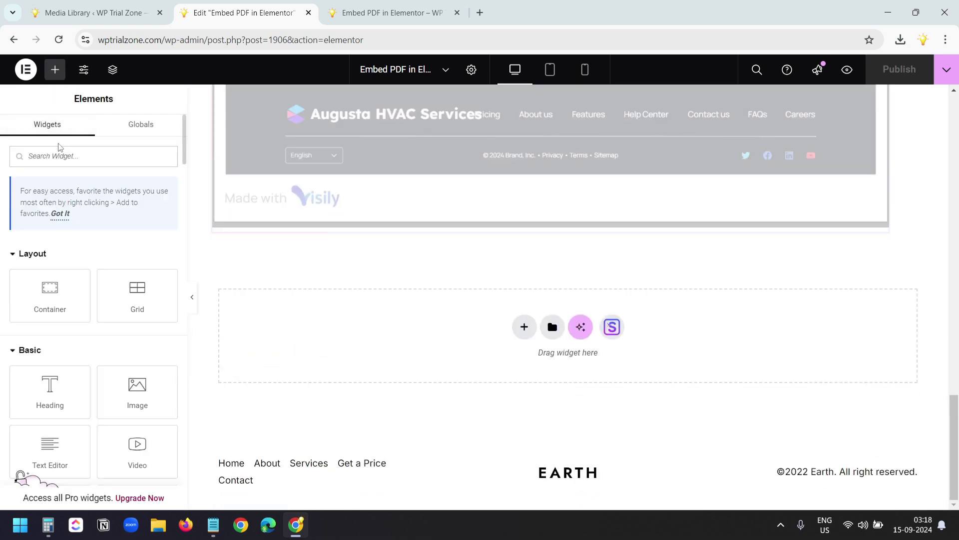
text(dutton)
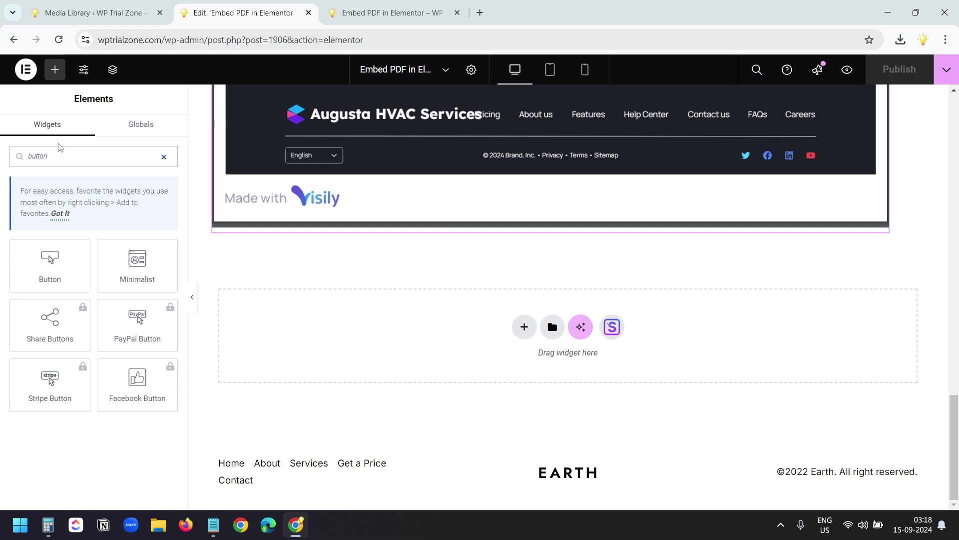
drag(50, 265, 535, 308)
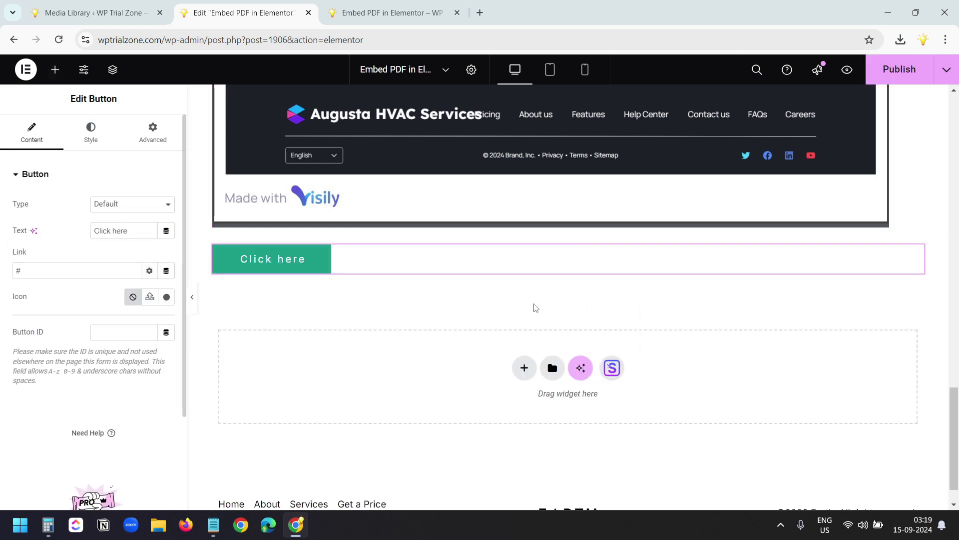
click(42, 273)
key(ctrl+shift+Tab)
key(ctrl+Tab)
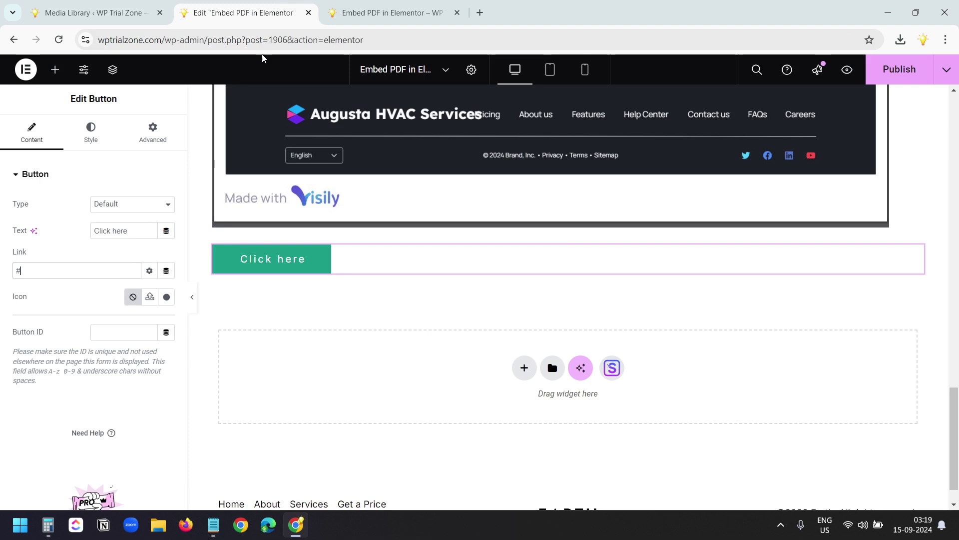
key(ctrl+v)
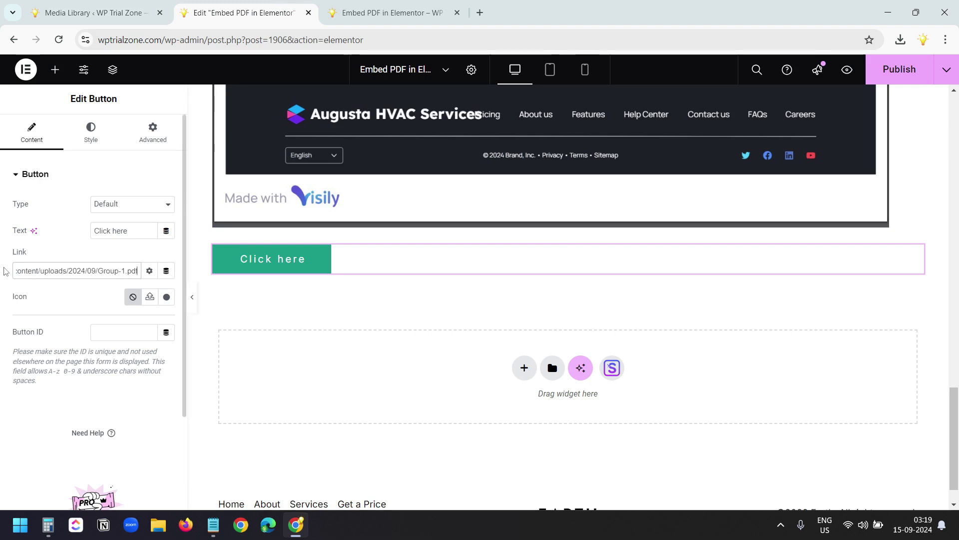
- Relabel the button 'Download PDF' and centre it in its section
drag(130, 231, 83, 235)
text(Downloa)
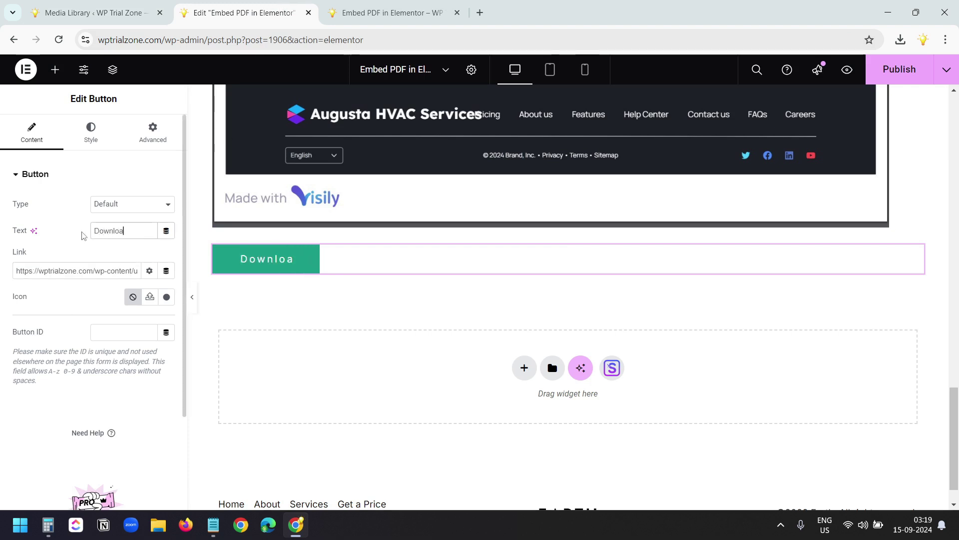
text(d PDF)
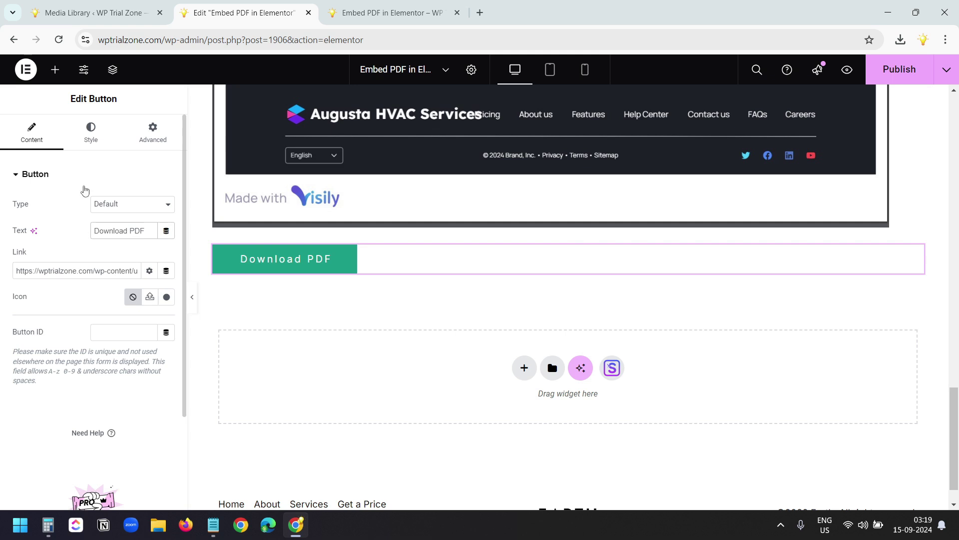
click(95, 132)
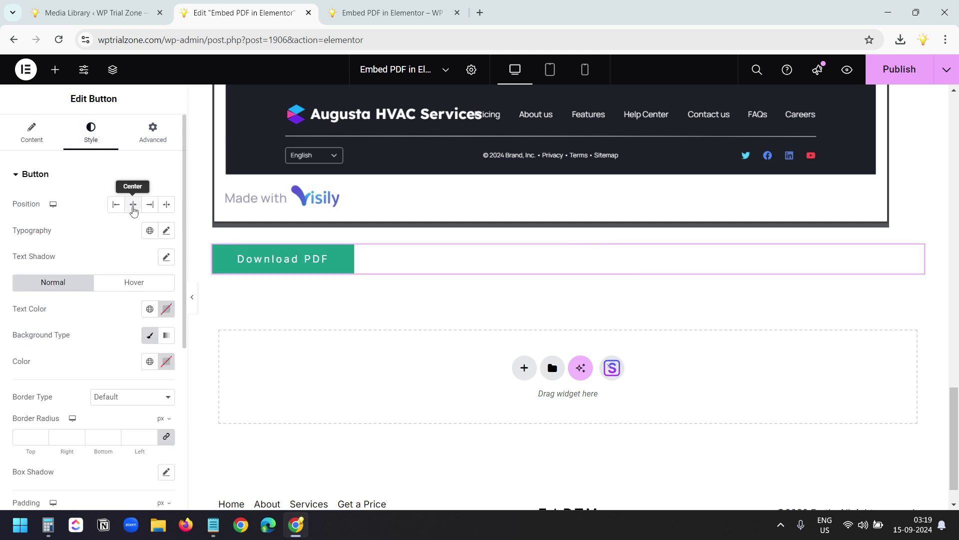
click(133, 204)
- Publish the page and verify in the preview that Download PDF opens Group-1.pdf
click(932, 82)
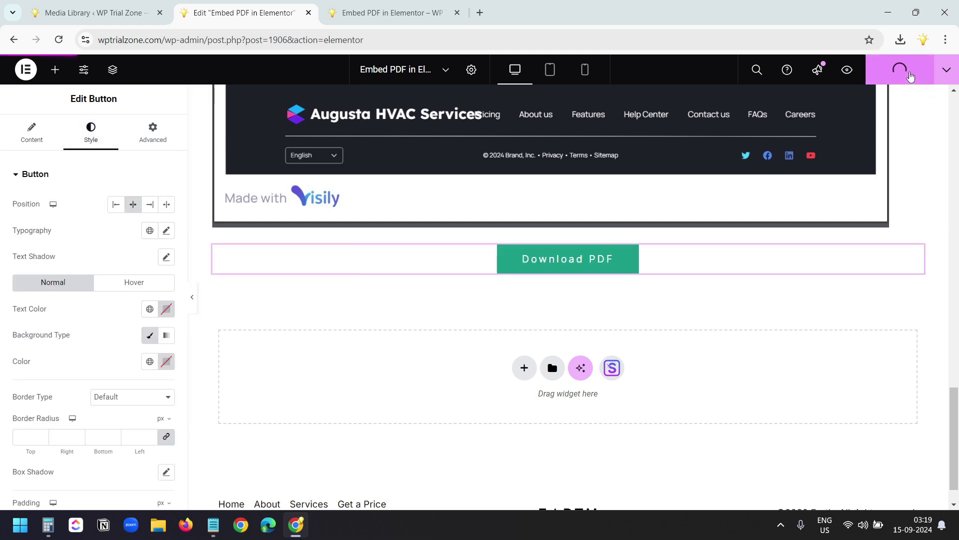
key(ctrl+Tab)
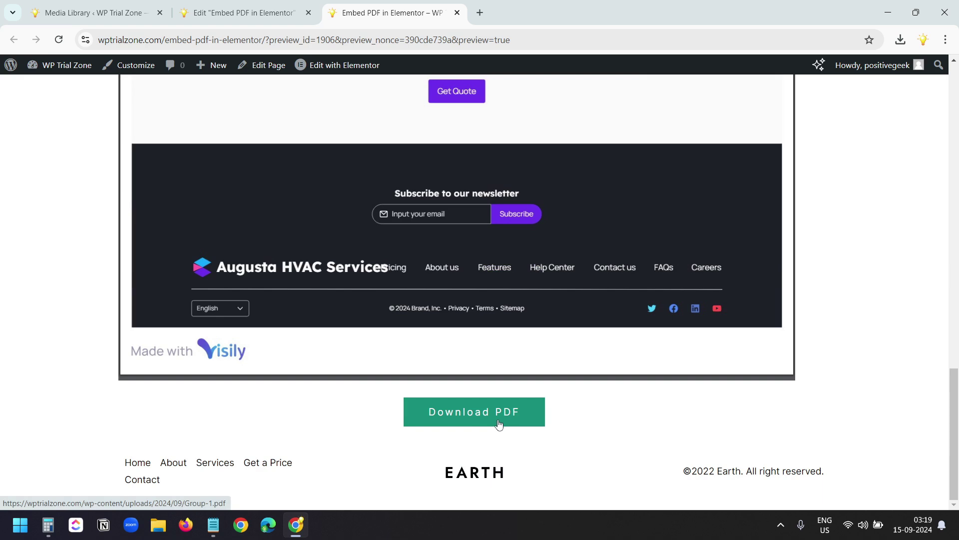
click(479, 422)
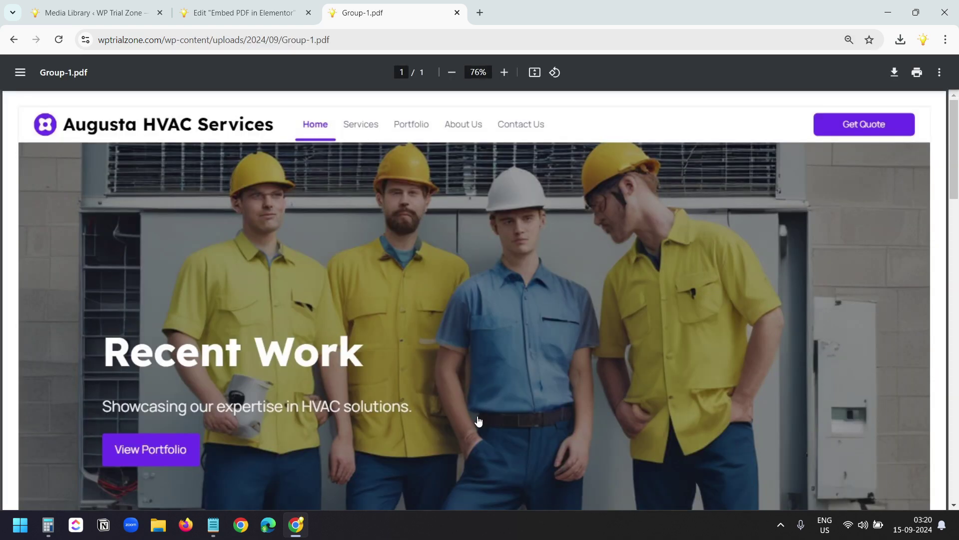
key(ctrl+w)
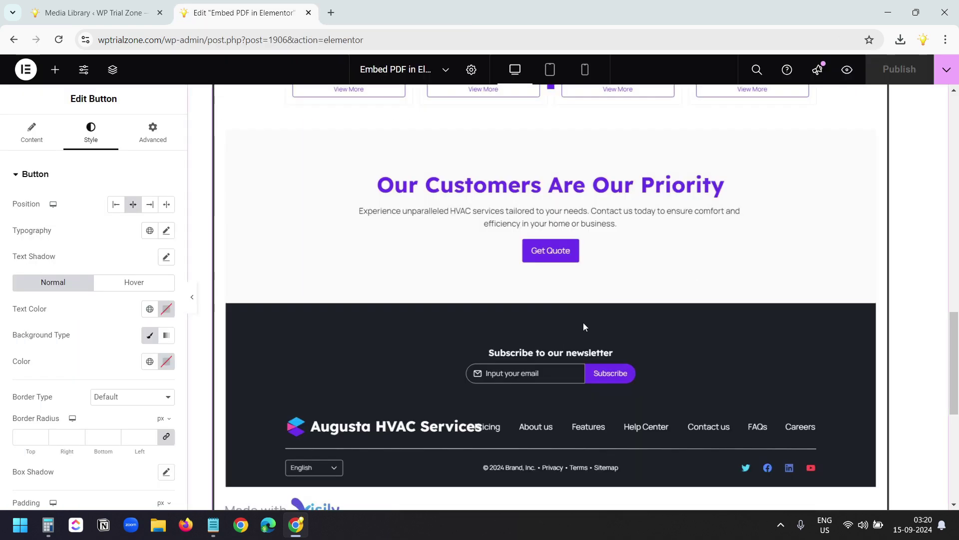
- Delete the embedded PDF section above the button
scroll(621, 325, down, 6)
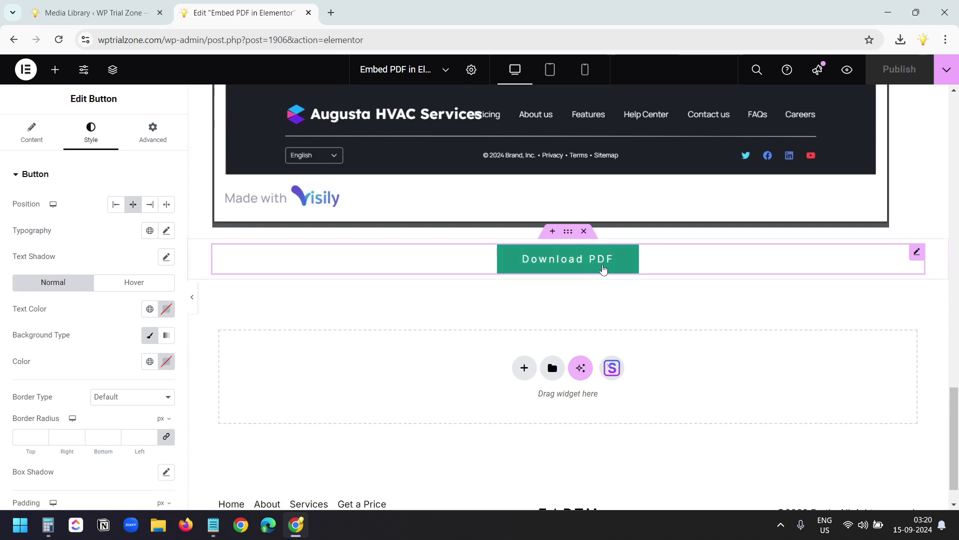
scroll(458, 261, up, 6)
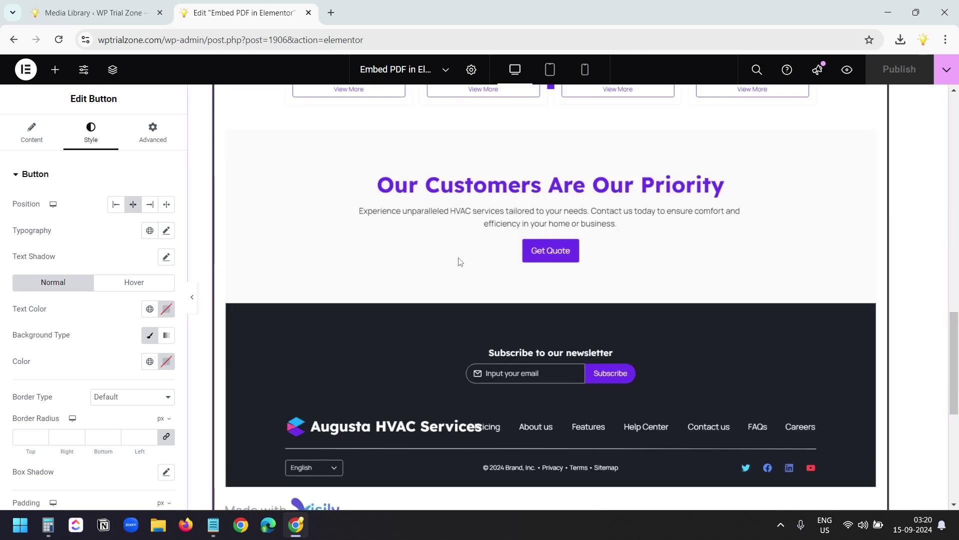
scroll(460, 262, up, 10)
click(589, 173)
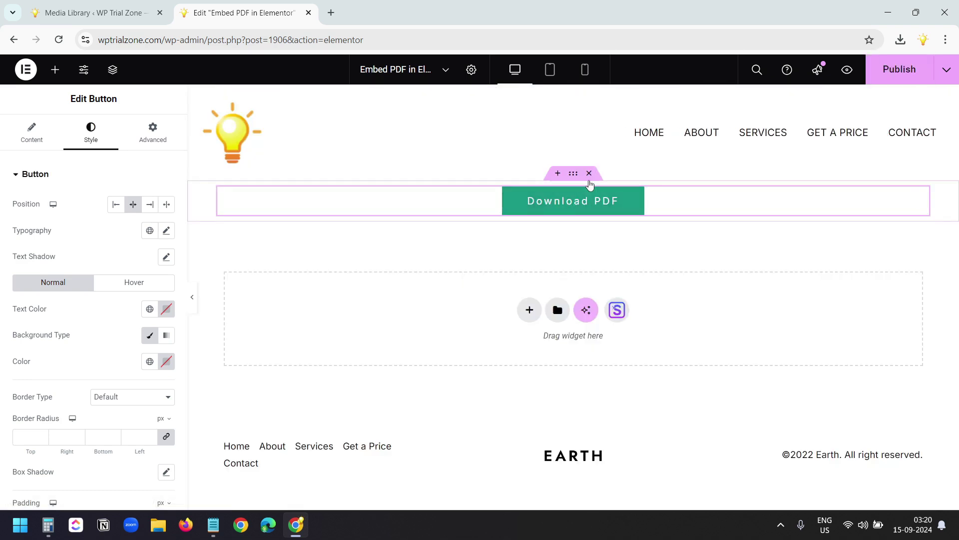
- Delete the Download PDF button section, confirm EmbedPress in Plugins, and search widgets for 'embed'
click(589, 174)
key(ctrl+shift+Tab)
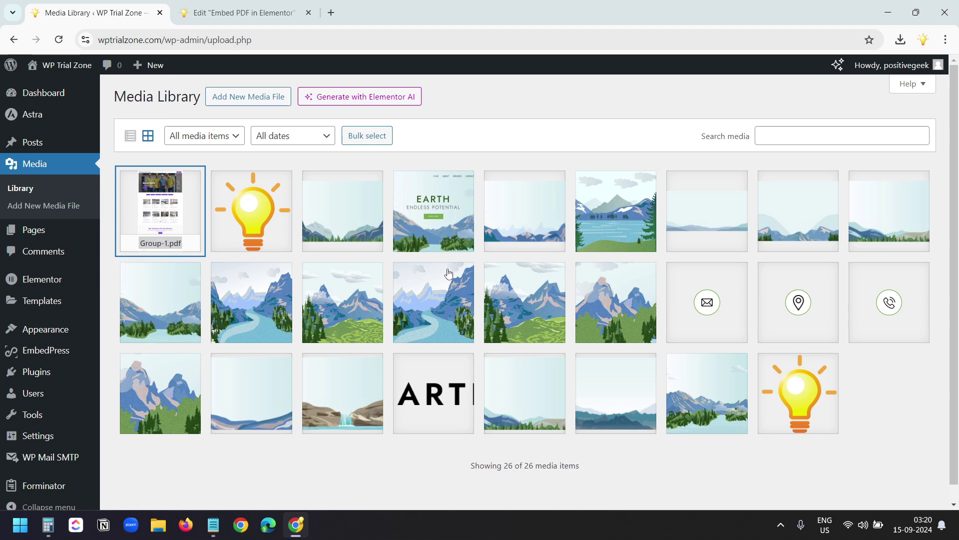
click(37, 371)
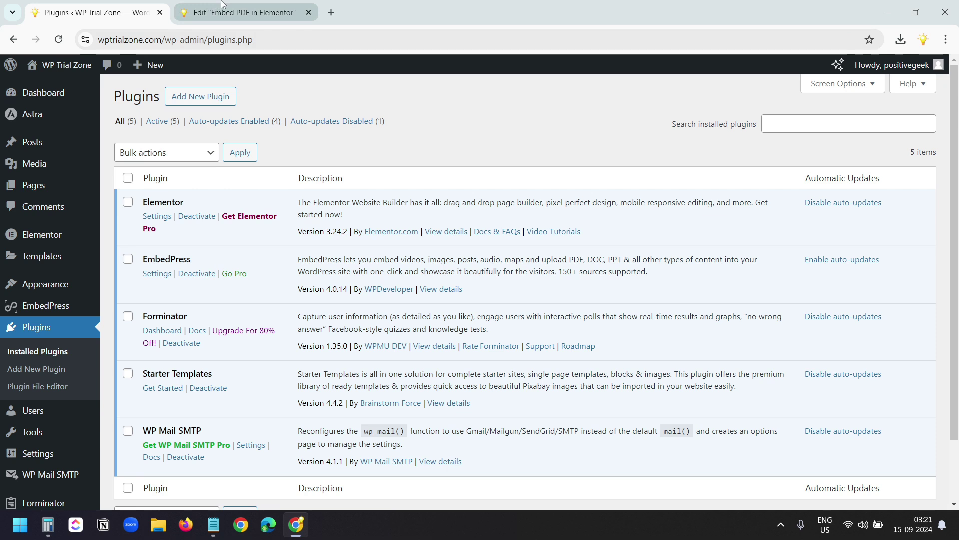
click(244, 12)
text(embed)
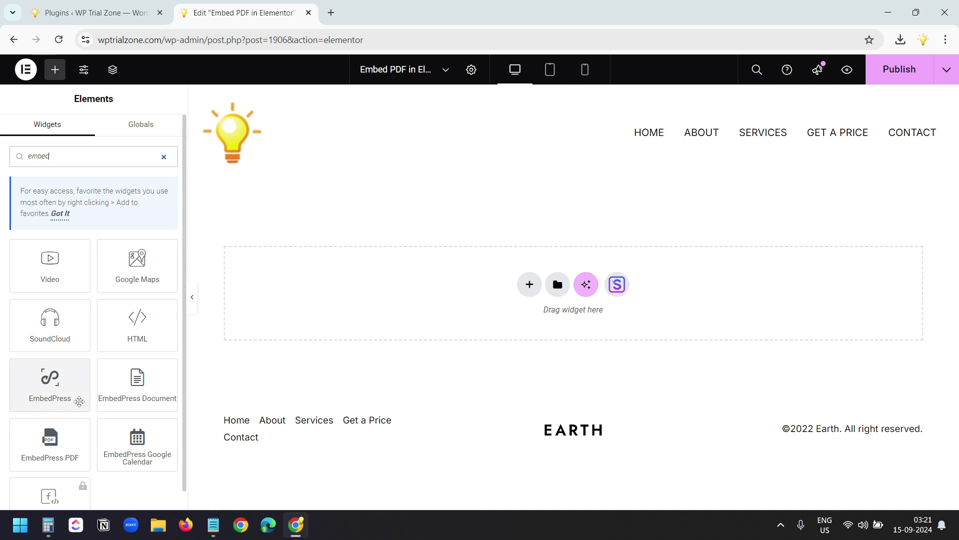
- Place an EmbedPress PDF widget below the header with its document type left on File
click(80, 401)
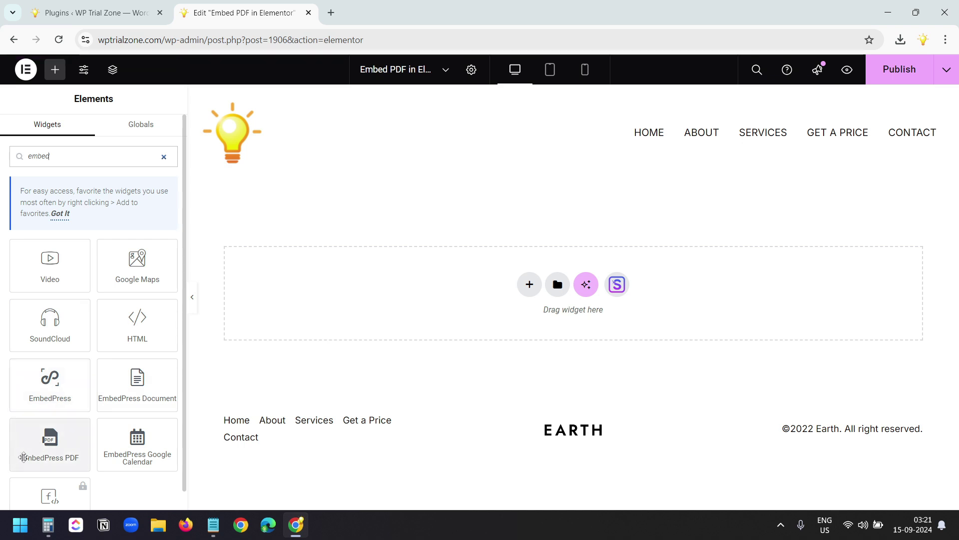
drag(49, 442, 525, 285)
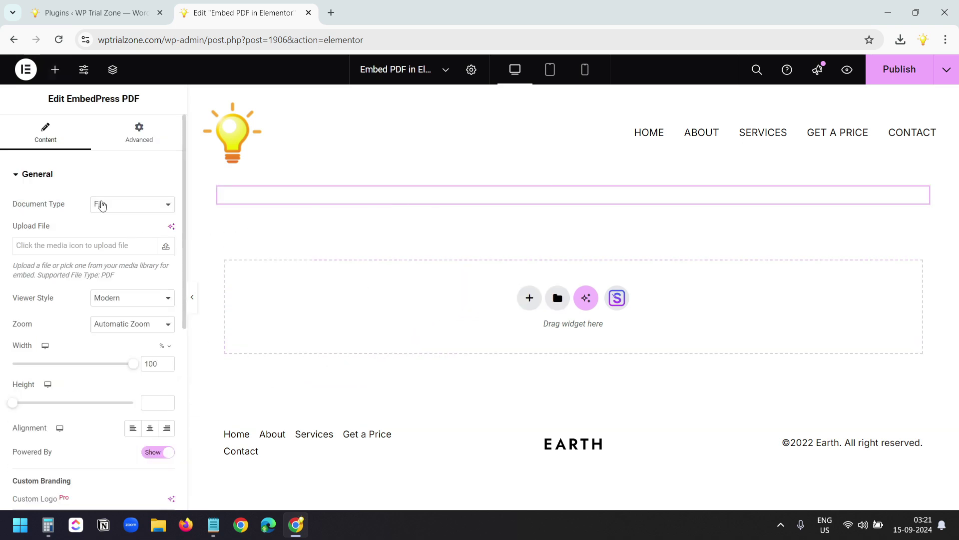
click(102, 205)
click(114, 221)
click(110, 211)
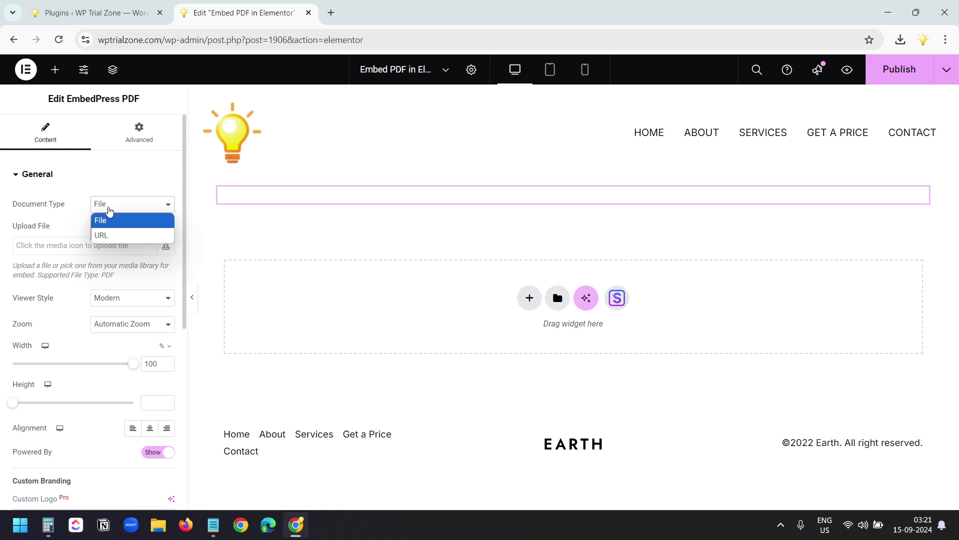
click(111, 240)
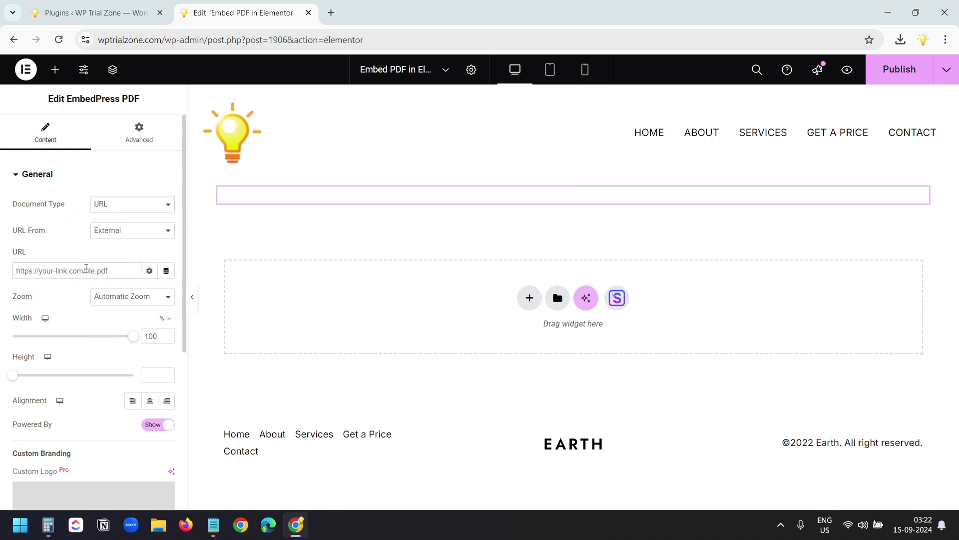
click(133, 209)
click(128, 220)
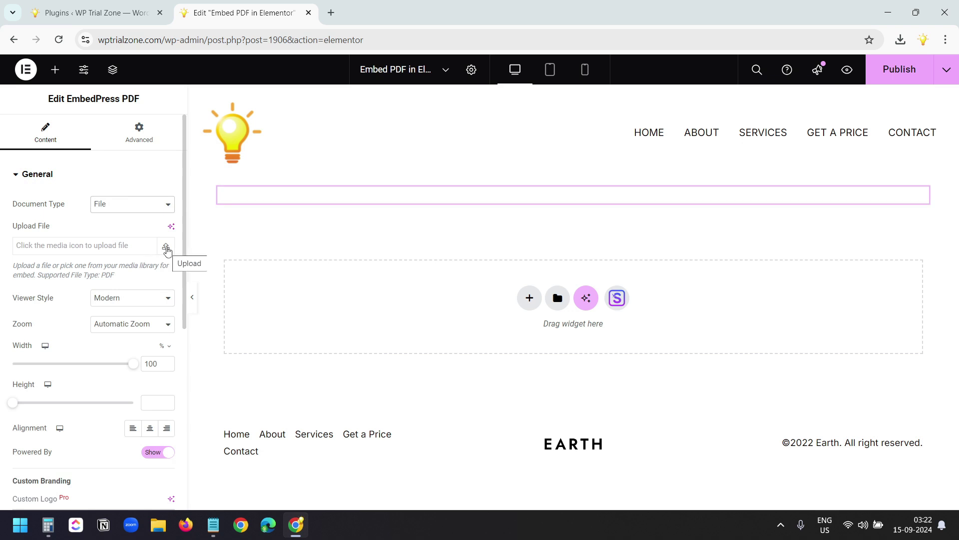
- Upload PDF with Multiple Pages.pdf through the media picker and insert it into the widget
click(167, 250)
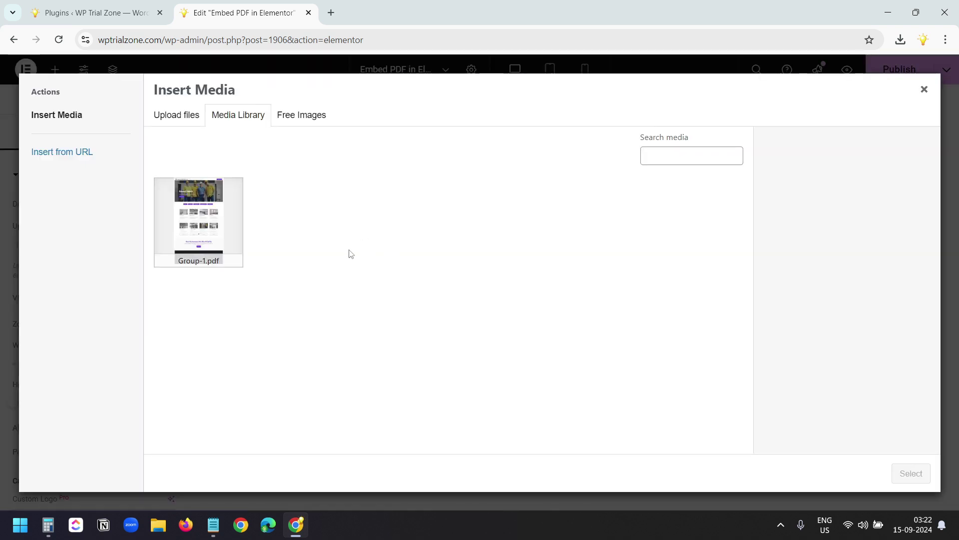
click(217, 228)
click(218, 229)
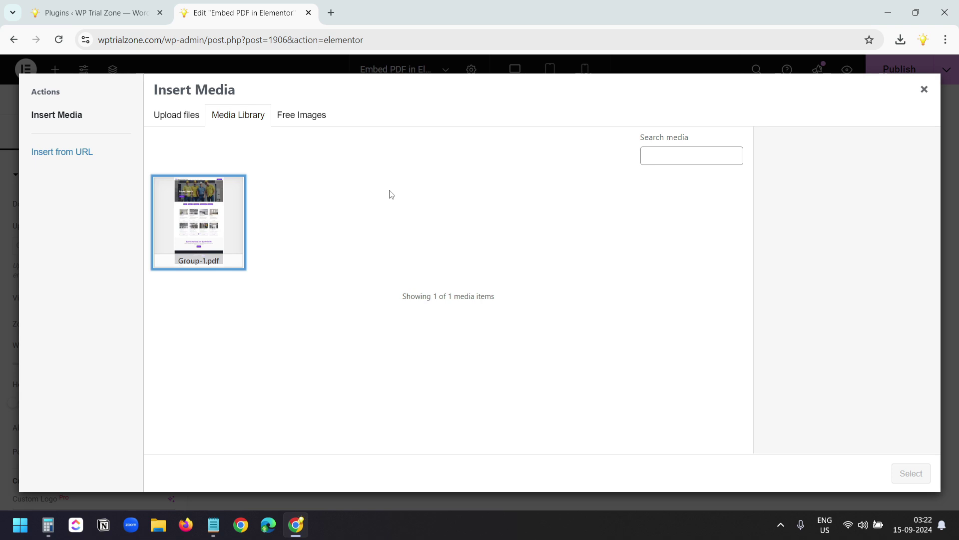
click(189, 119)
click(559, 280)
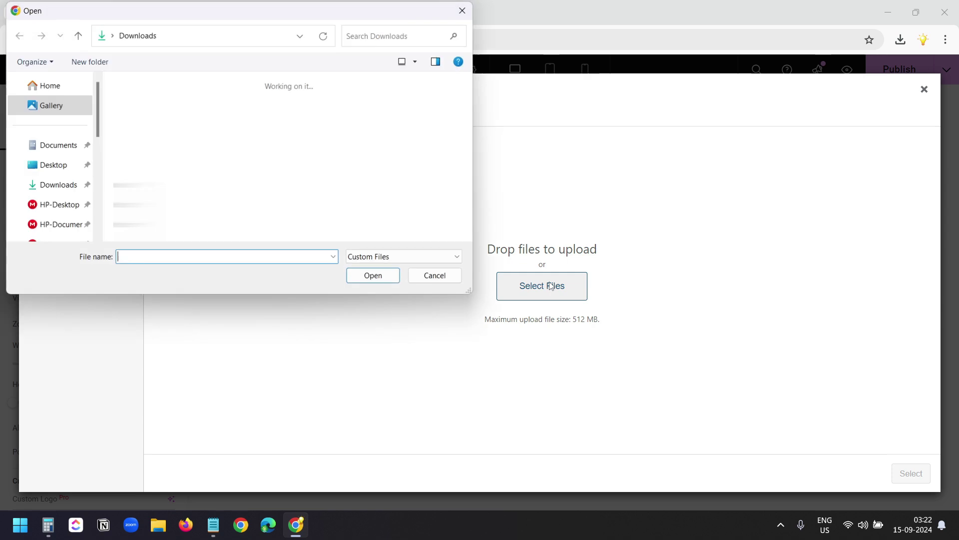
click(211, 133)
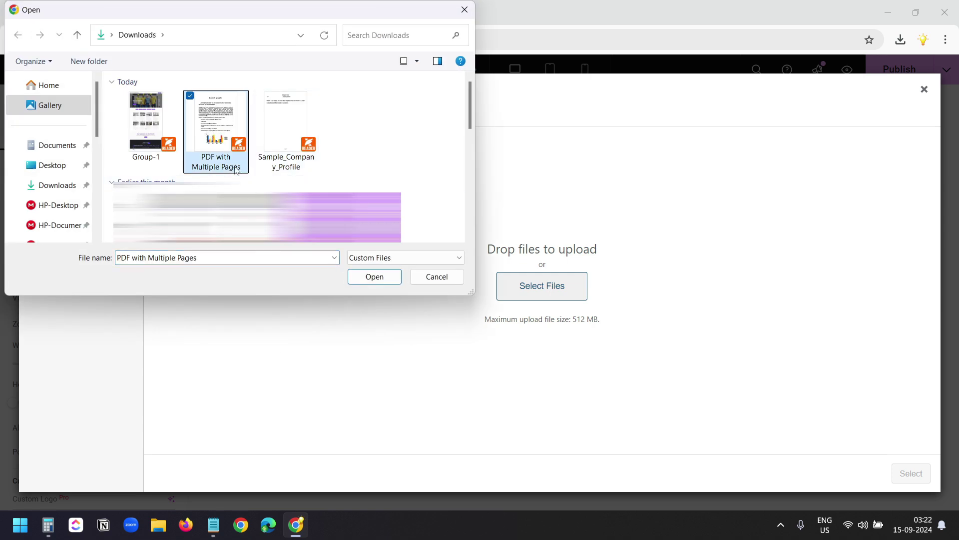
click(376, 278)
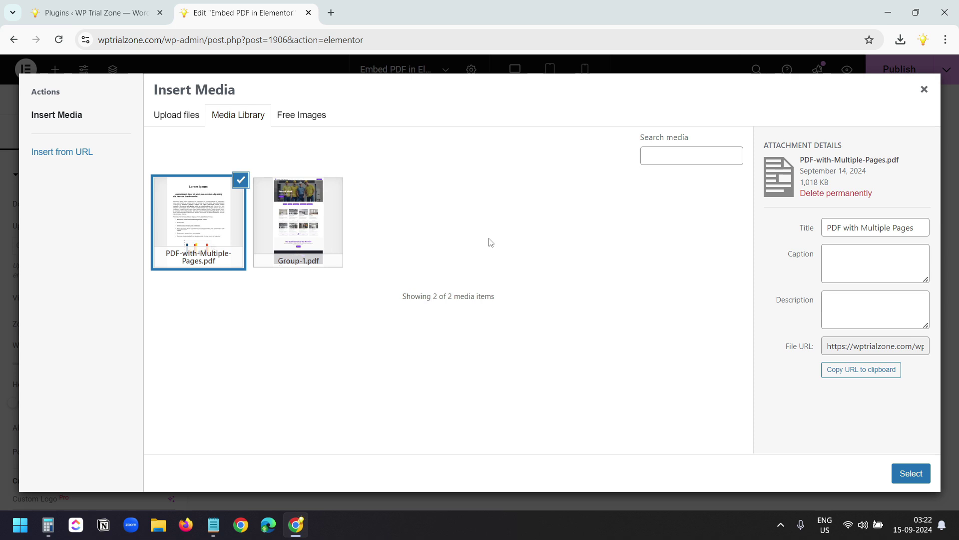
click(911, 474)
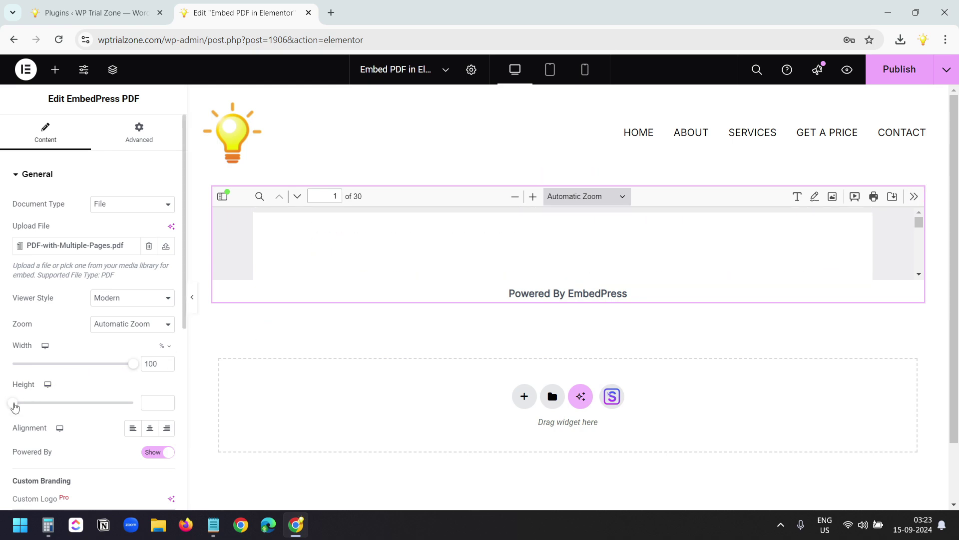
- Set the PDF viewer height to 1450 and publish the page
drag(14, 406, 97, 406)
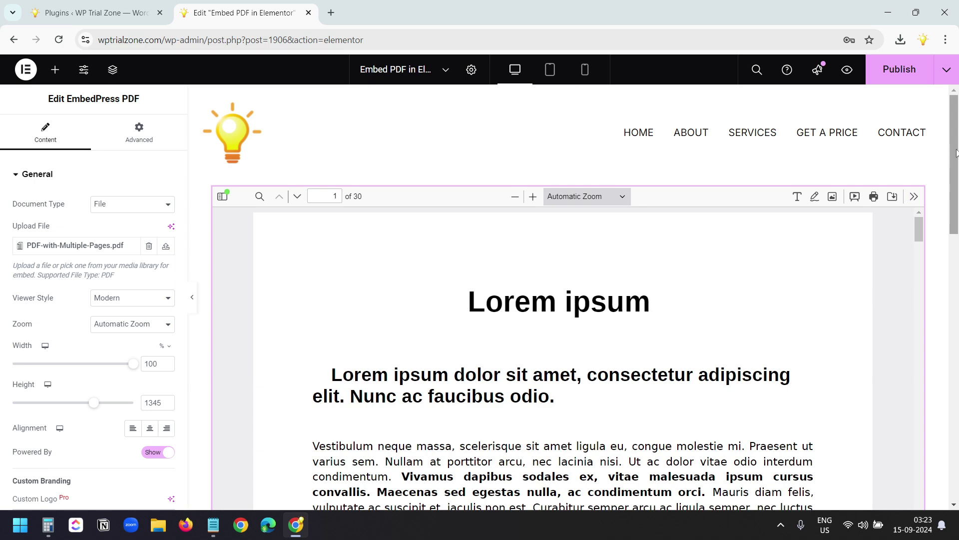
drag(957, 153, 679, 322)
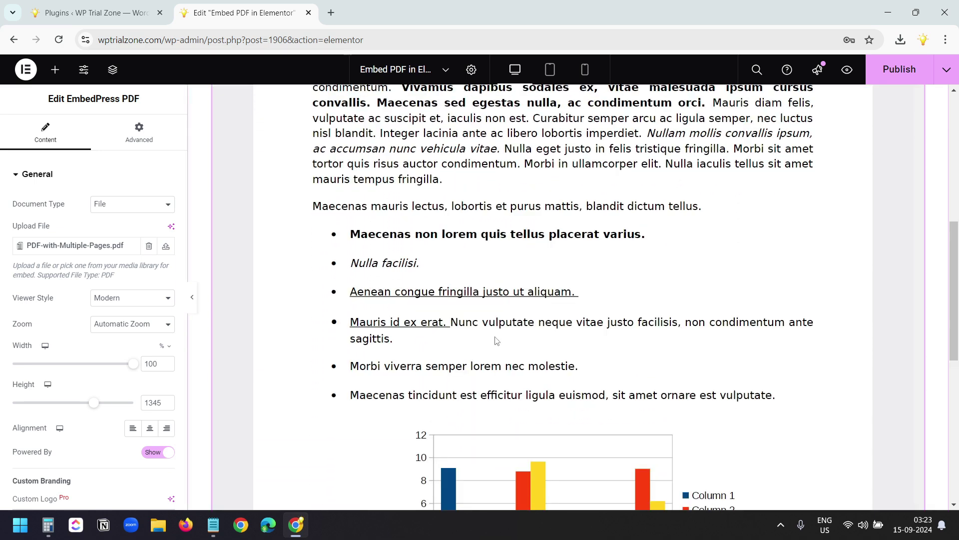
double_click(145, 403)
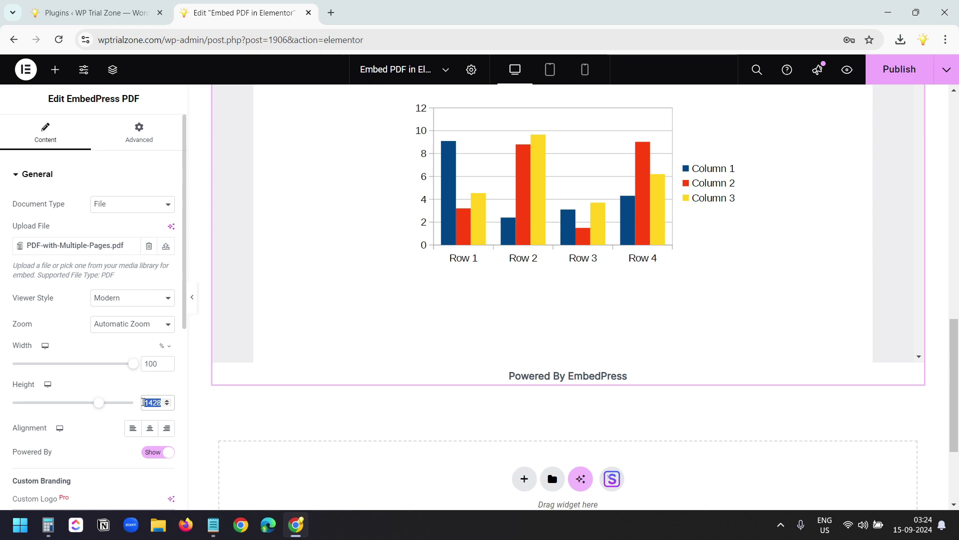
text(1450)
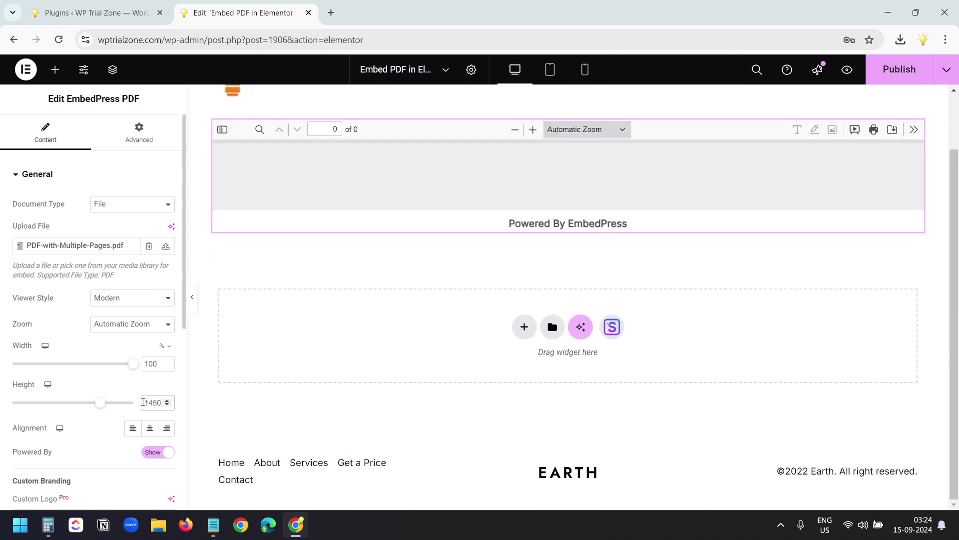
click(882, 71)
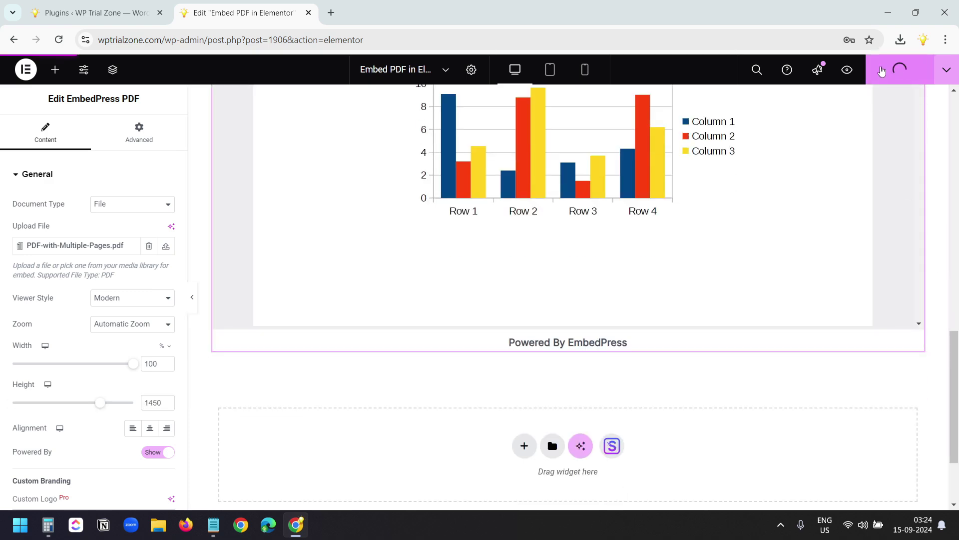
- Preview the published page, scroll through the embedded 30-page PDF, then go back to the editor
click(847, 69)
scroll(895, 215, down, 15)
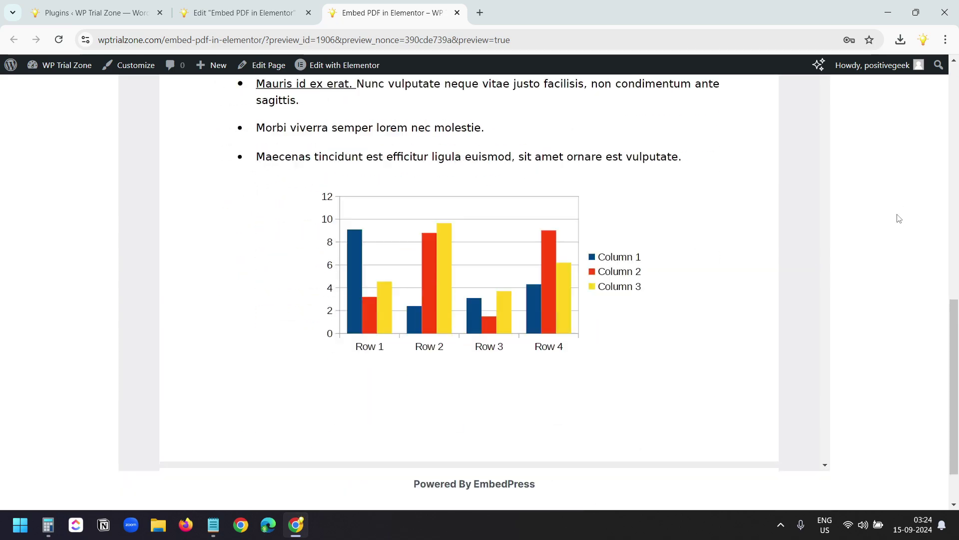
scroll(898, 217, up, 8)
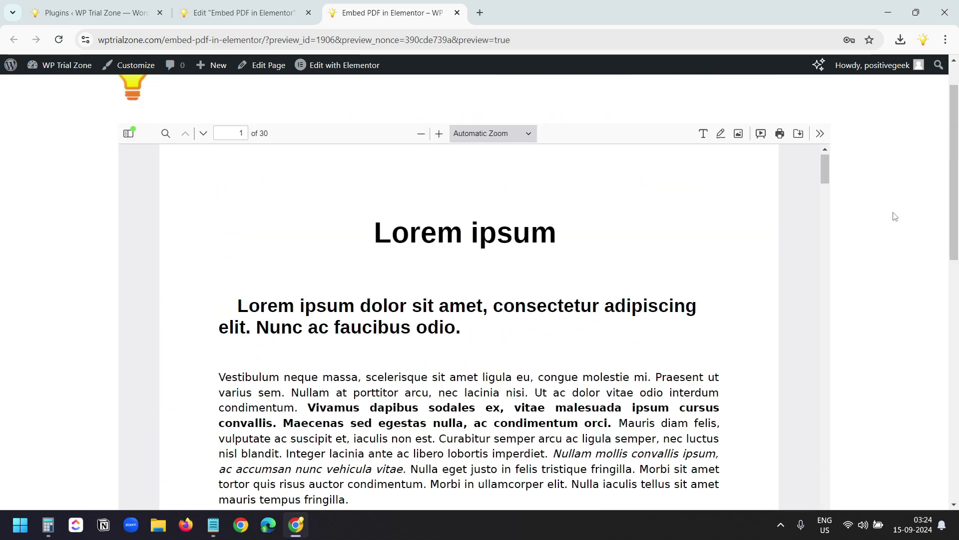
scroll(663, 270, down, 20)
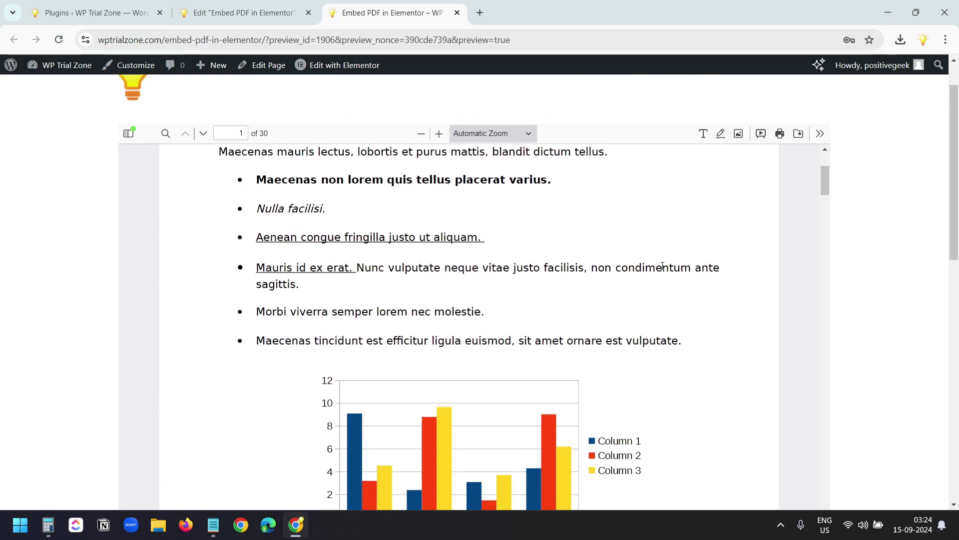
scroll(663, 267, down, 15)
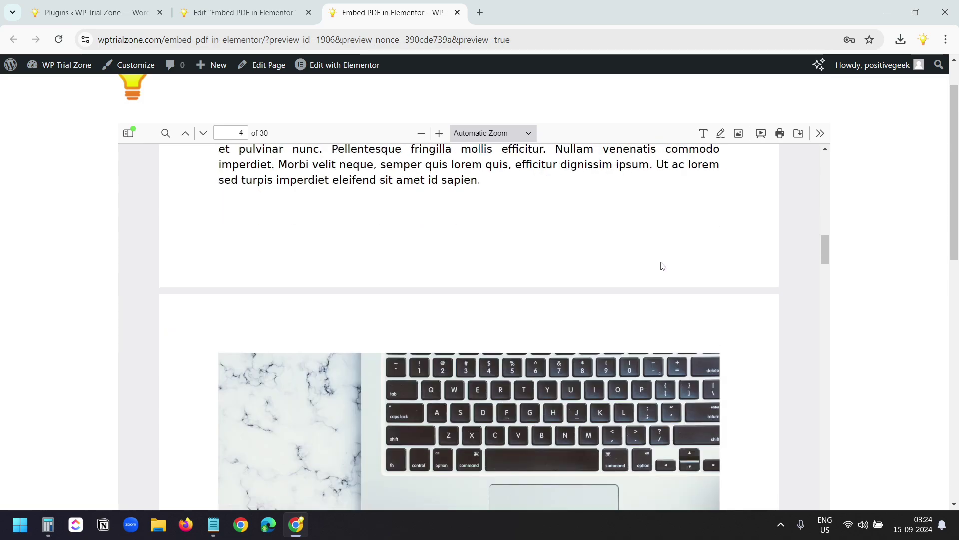
scroll(663, 264, up, 20)
scroll(664, 264, down, 5)
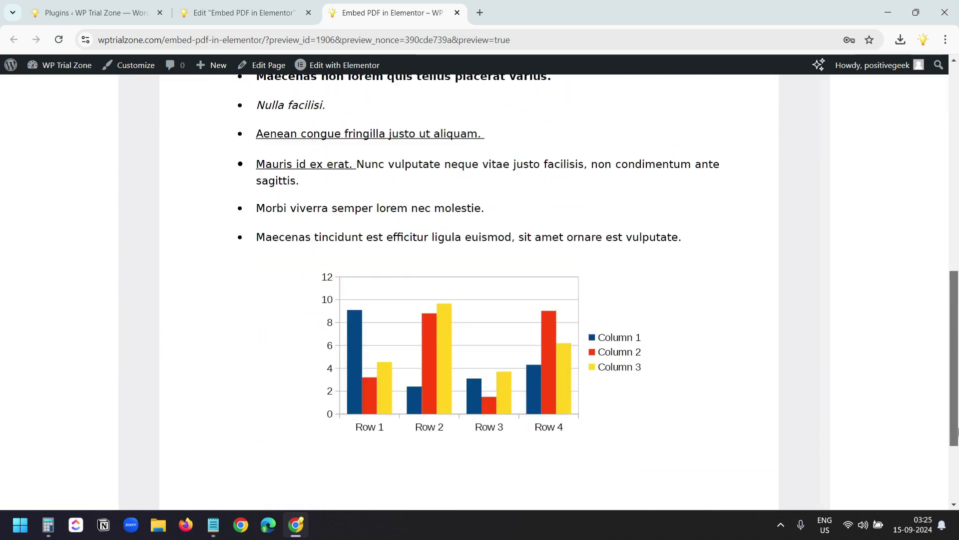
drag(955, 250, 957, 466)
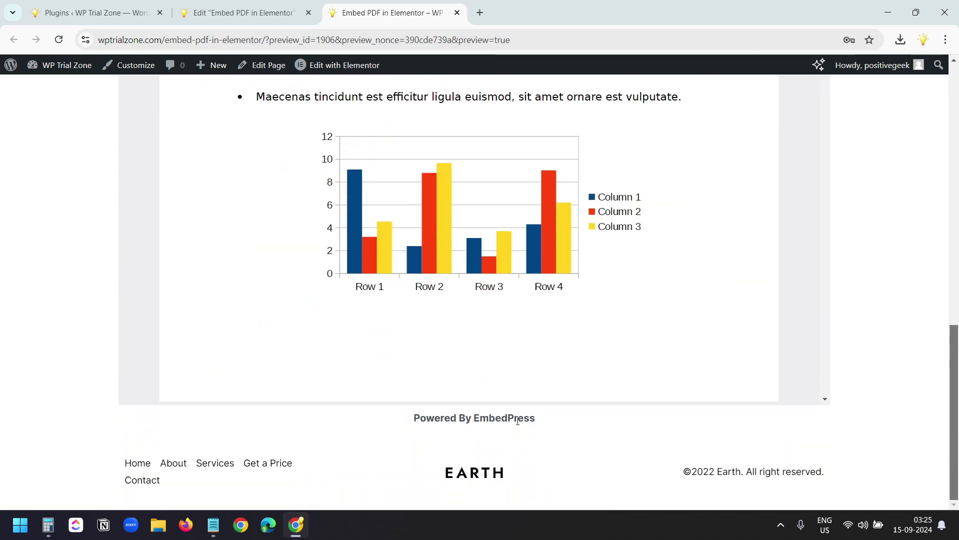
click(245, 12)
- Set Powered By to Hide and change the PDF Viewer Style to Flip Book
scroll(64, 390, down, 3)
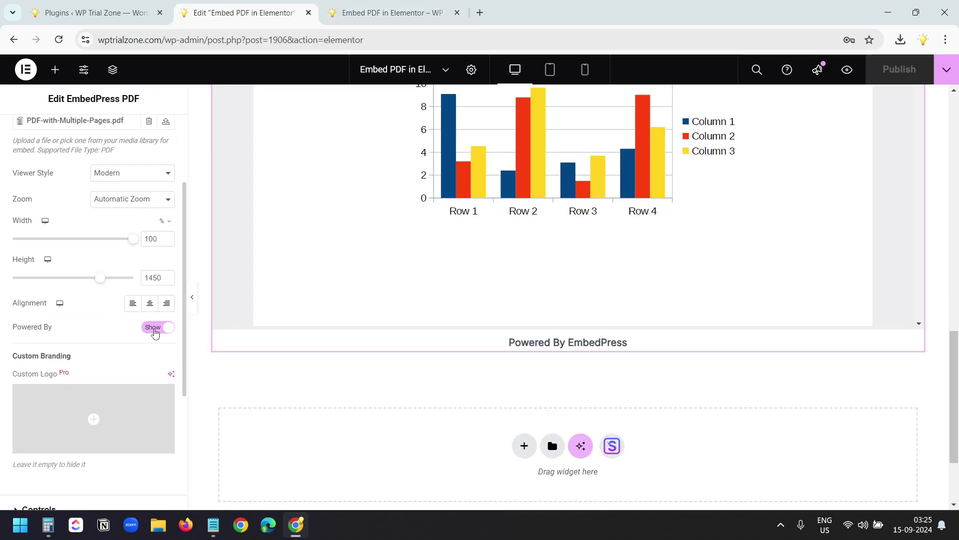
click(156, 332)
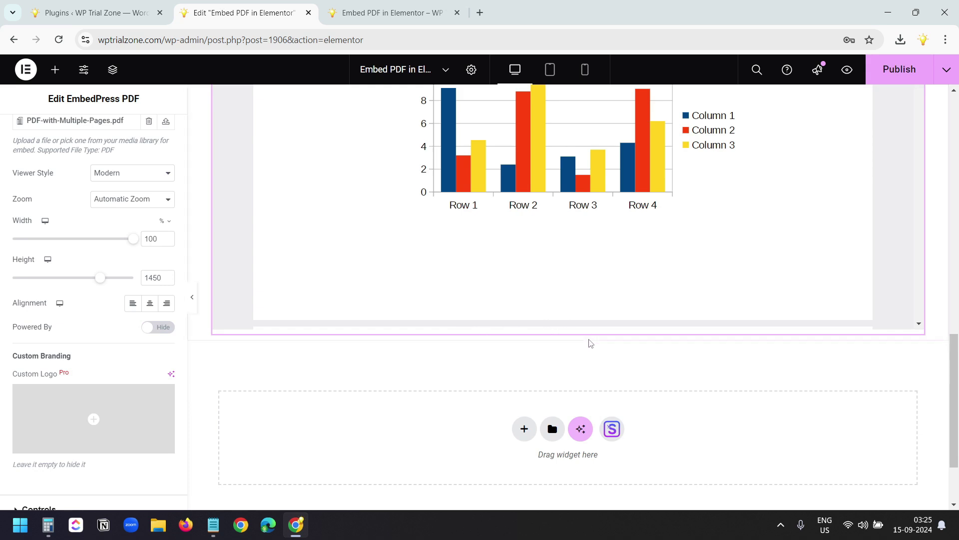
scroll(22, 241, up, 2)
click(135, 237)
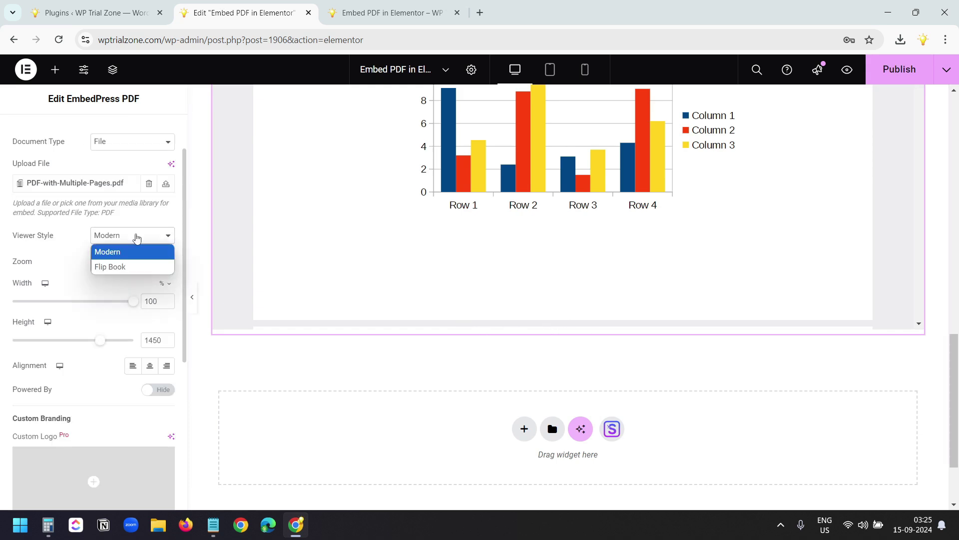
click(126, 268)
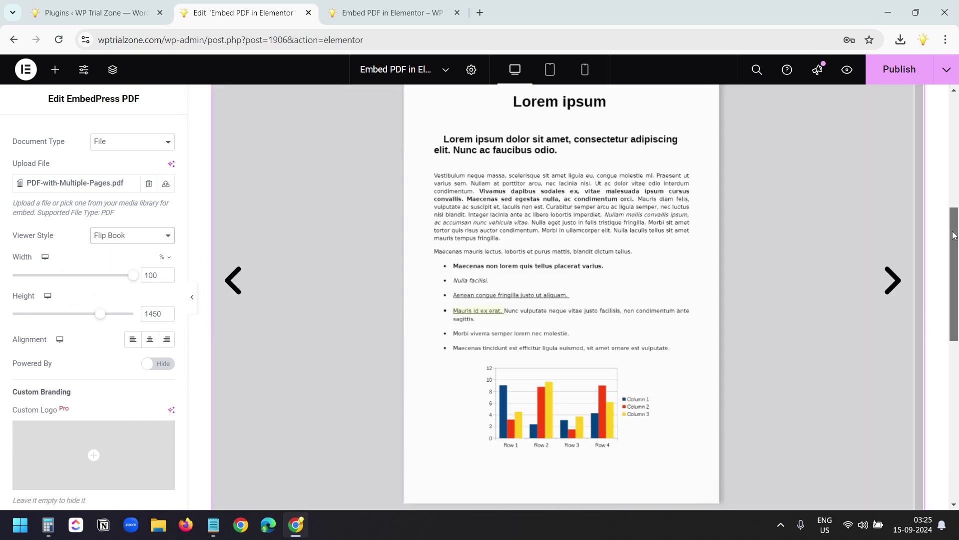
scroll(954, 235, down, 1)
- Publish the flip-book version and turn its pages forward and back in the preview
click(894, 70)
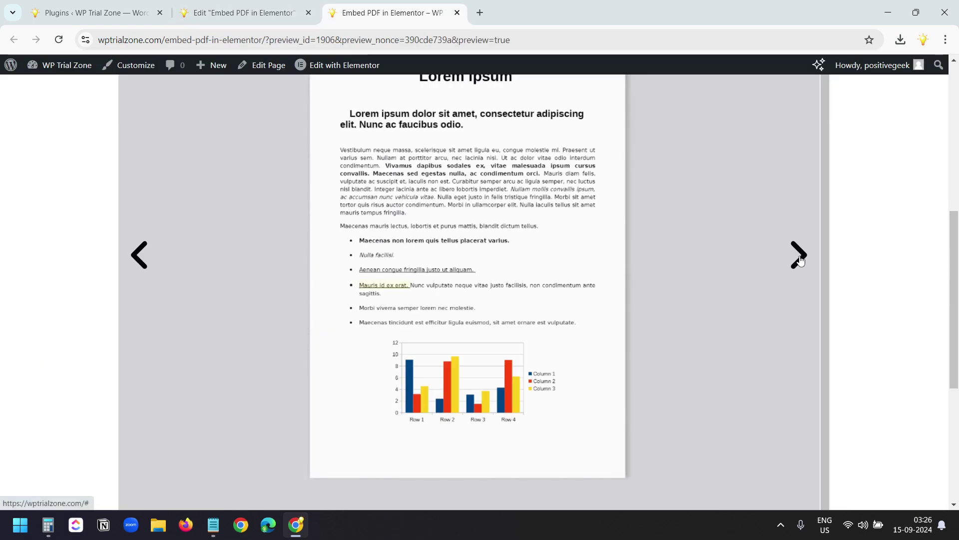
click(799, 257)
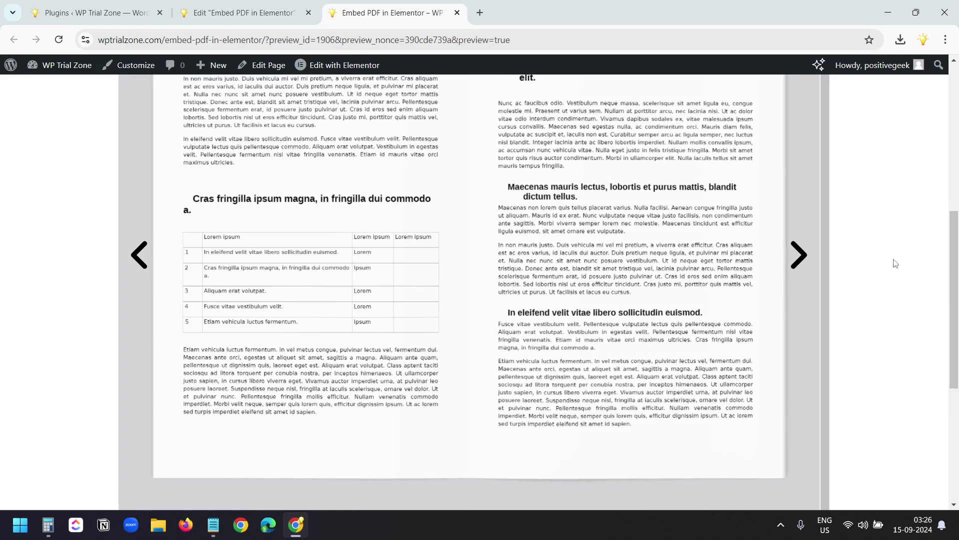
click(794, 252)
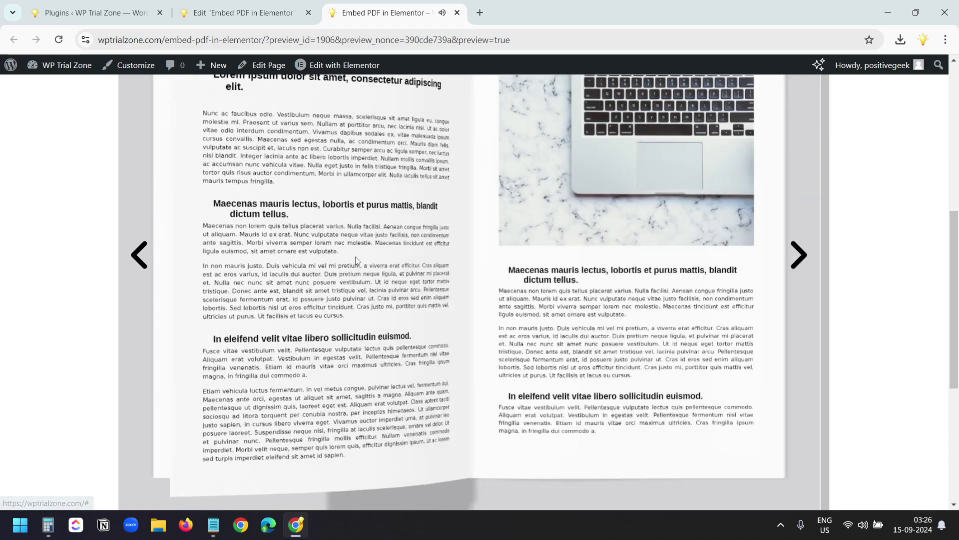
click(140, 258)
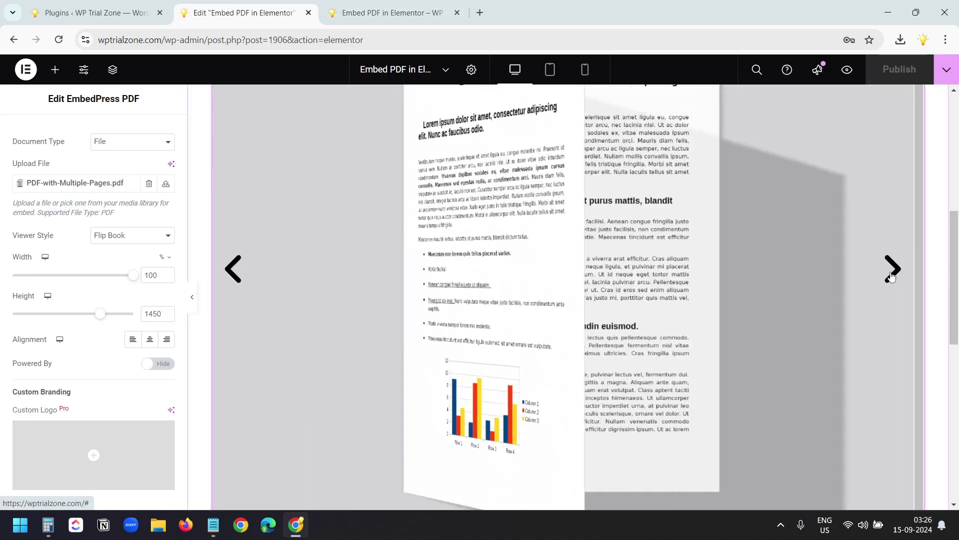
- Change the PDF viewer height from 1450 to 900
mouse_move(953, 281)
mouse_down()
mouse_move(953, 213)
mouse_move(954, 273)
mouse_up()
double_click(142, 310)
text(900)
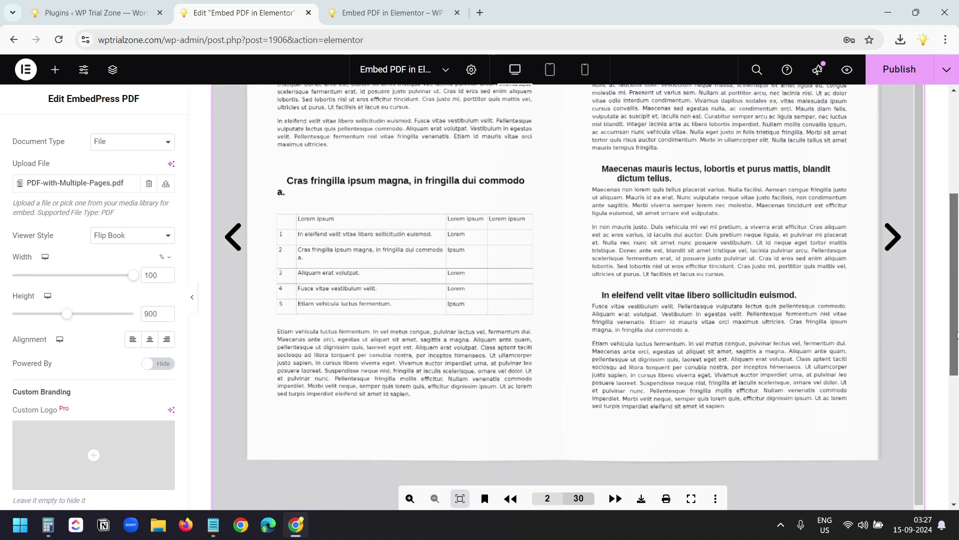
scroll(957, 332, down, 2)
- In the preview tab, try the flip book's fullscreen mode, exit it, and zoom in
key(ctrl+Tab)
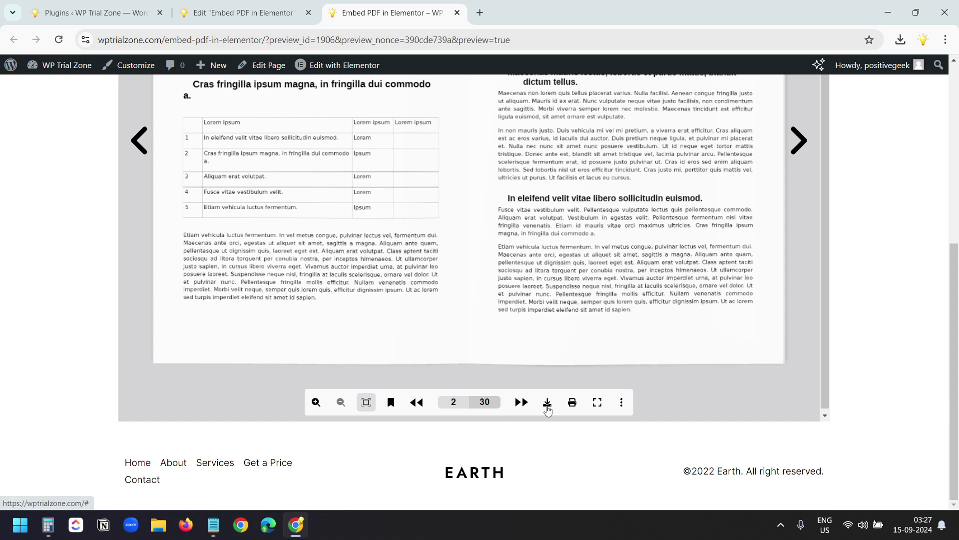
click(600, 407)
key(Escape)
click(315, 403)
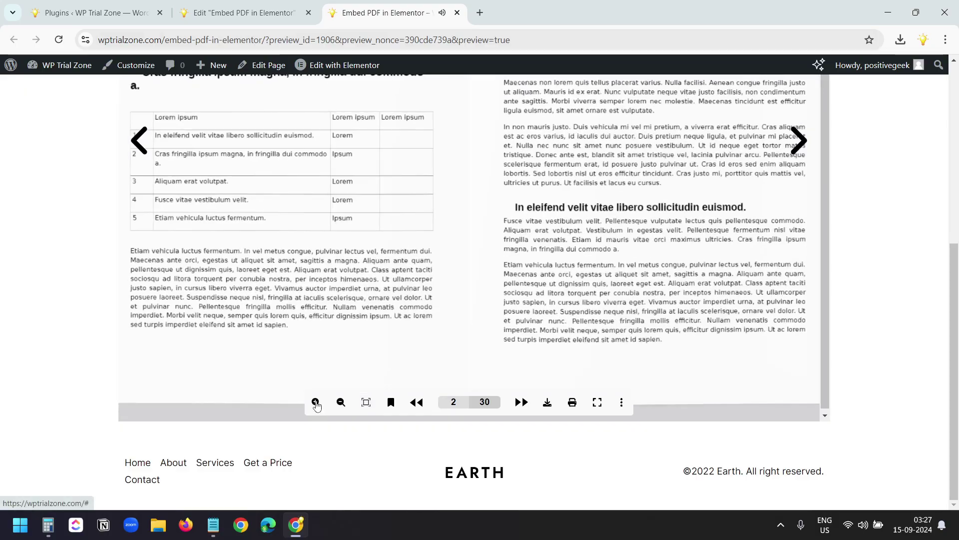
- Zoom the flip book back out and set the viewer Controls theme to Custom
click(341, 402)
key(ctrl+shift+Tab)
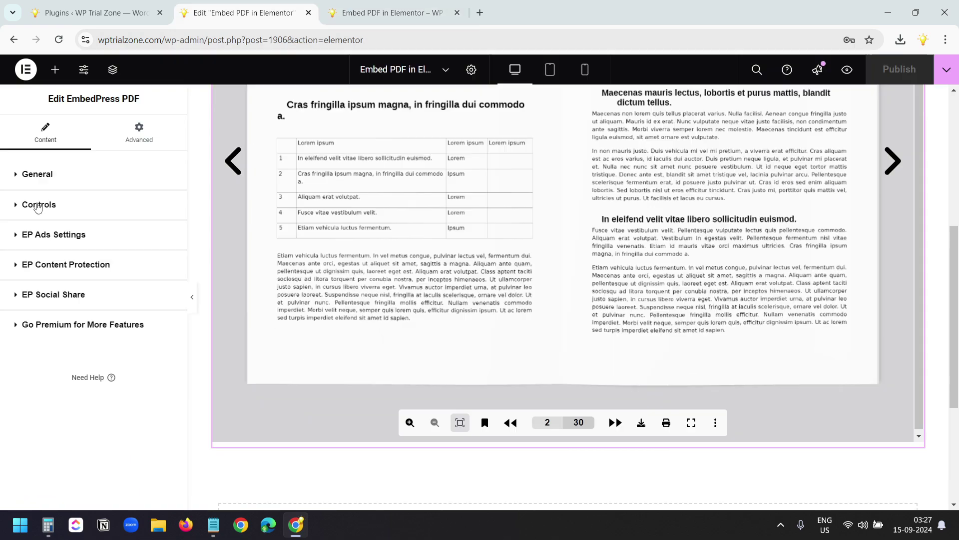
click(37, 205)
click(122, 236)
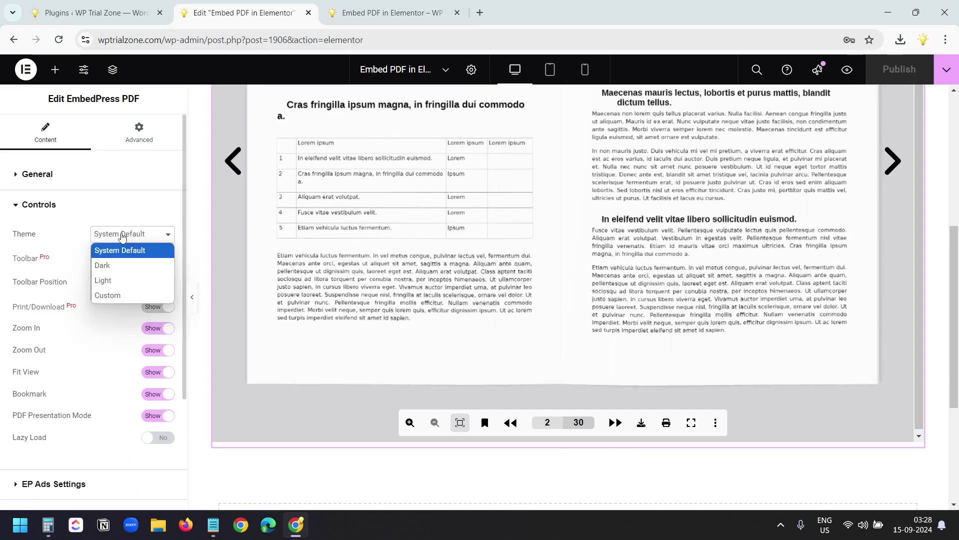
click(123, 295)
- Give the flip-book viewer a red background colour and check it in the preview tab
click(167, 261)
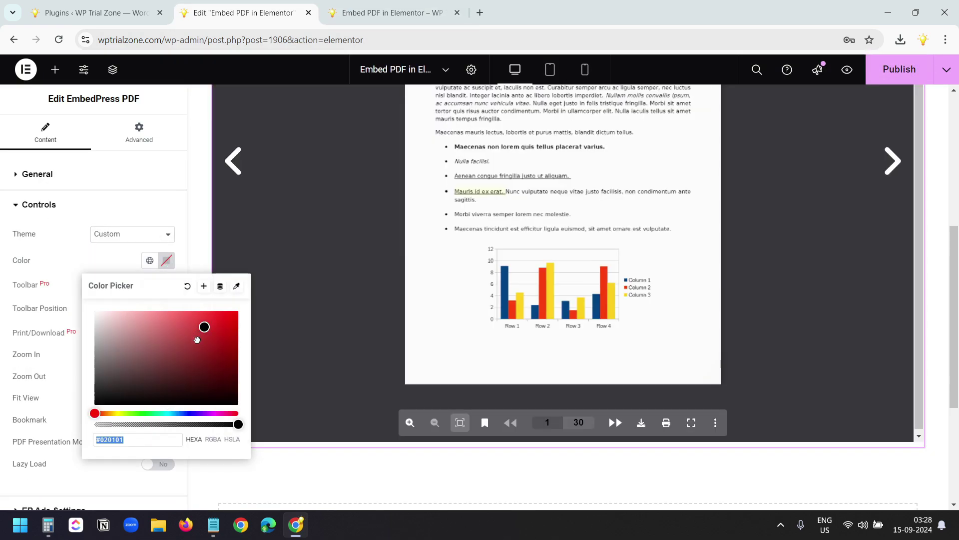
click(198, 339)
click(225, 281)
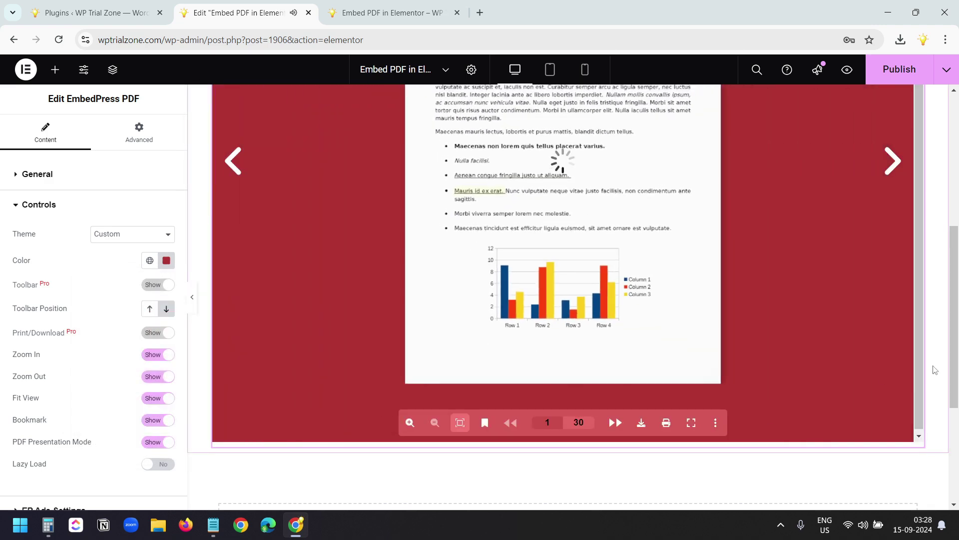
scroll(390, 339, down, 2)
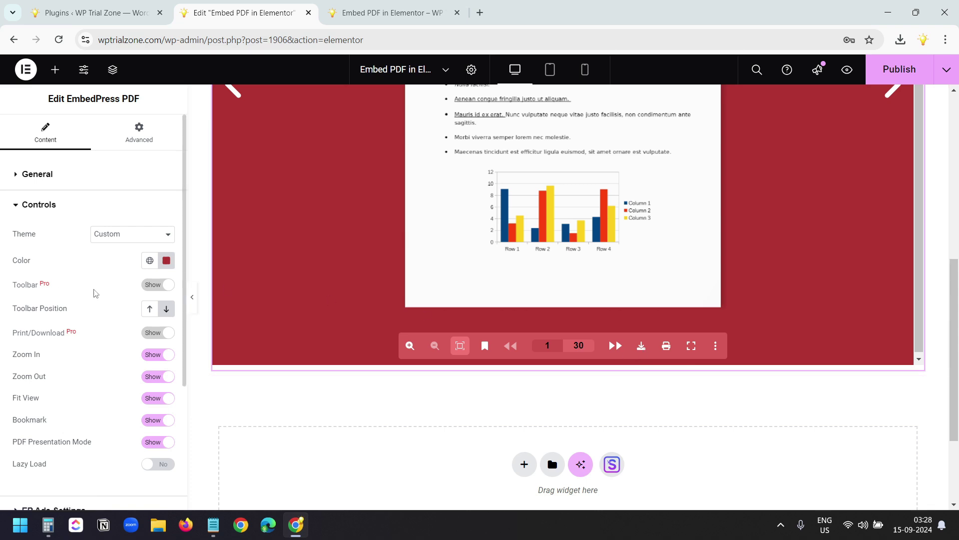
key(ctrl+Tab)
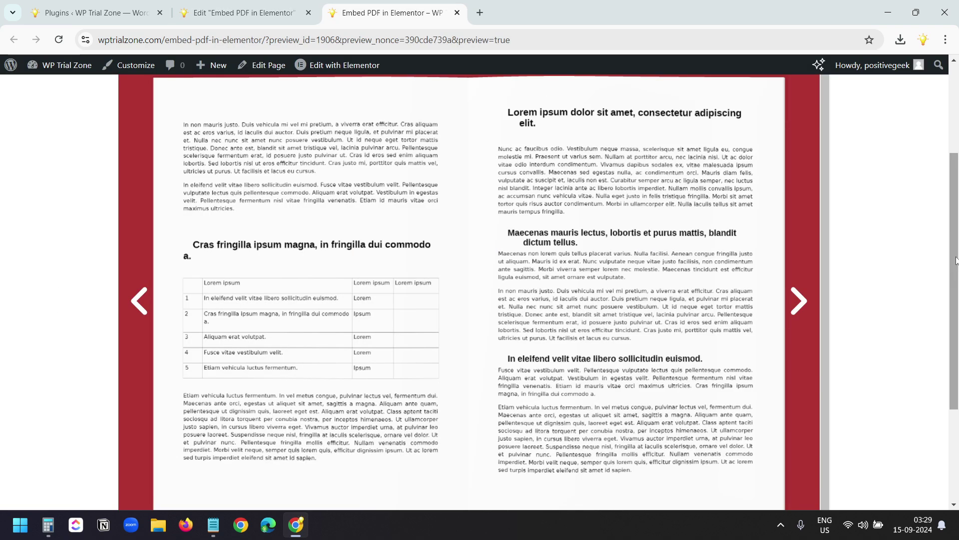